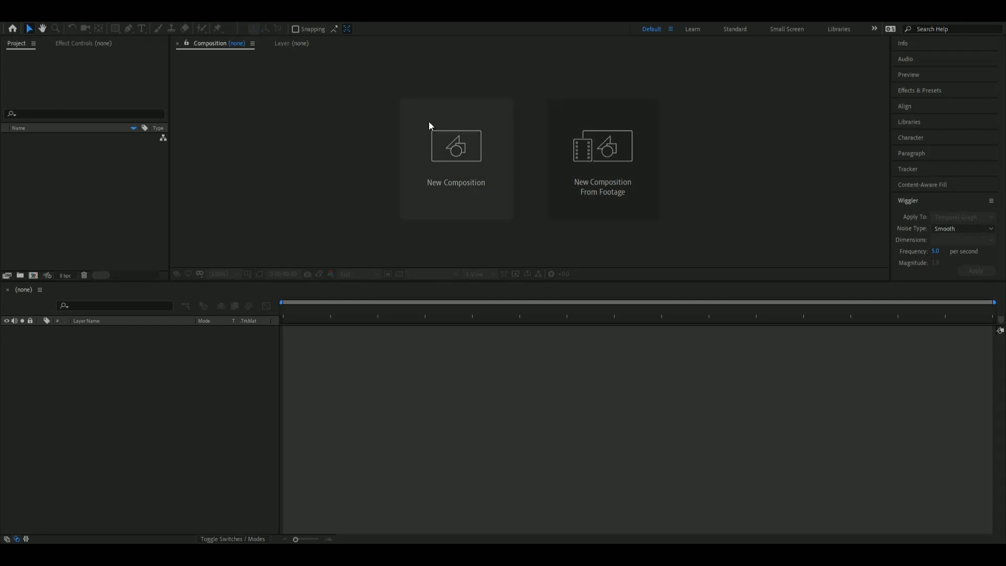
left_click(341, 89)
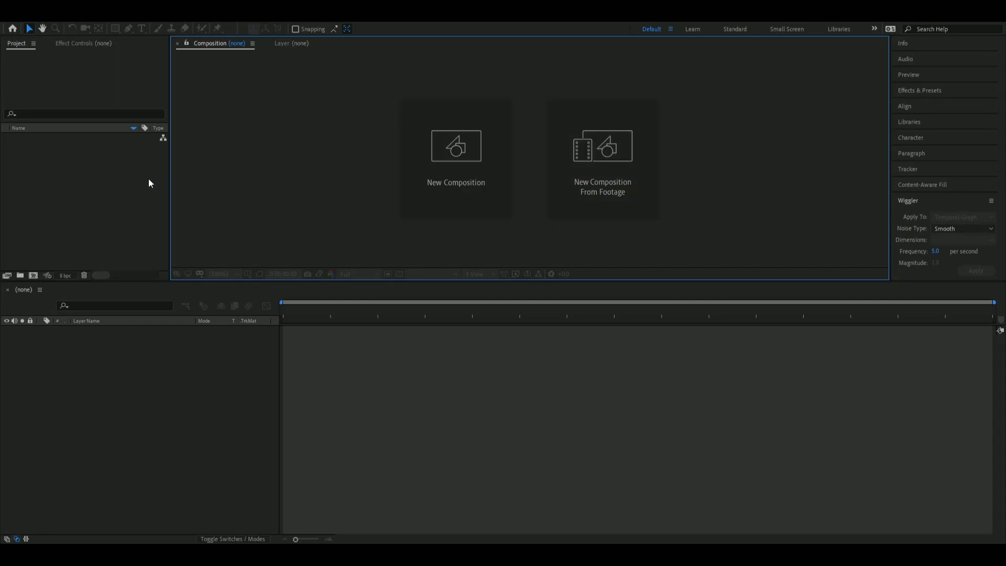
left_click(121, 172)
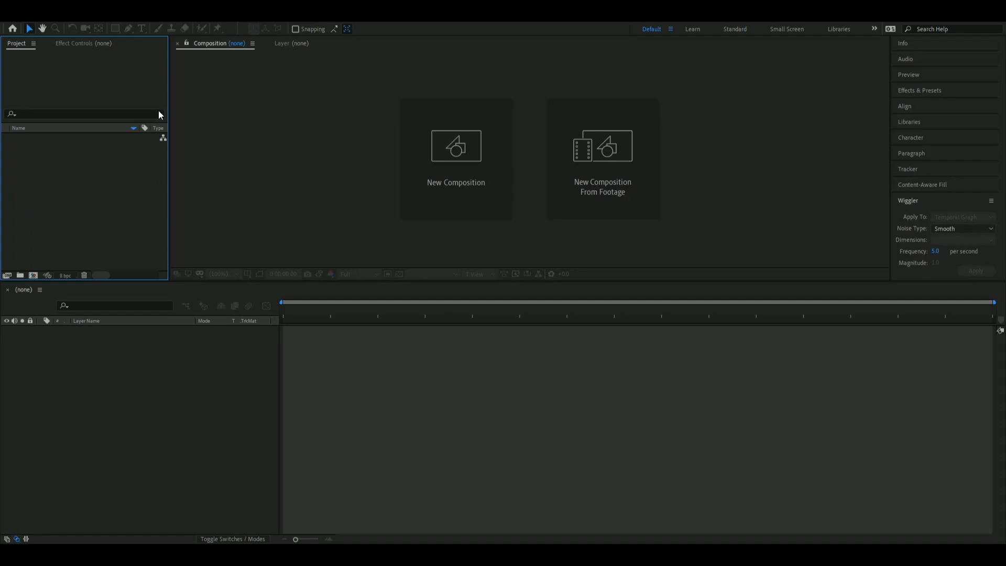
left_click(75, 44)
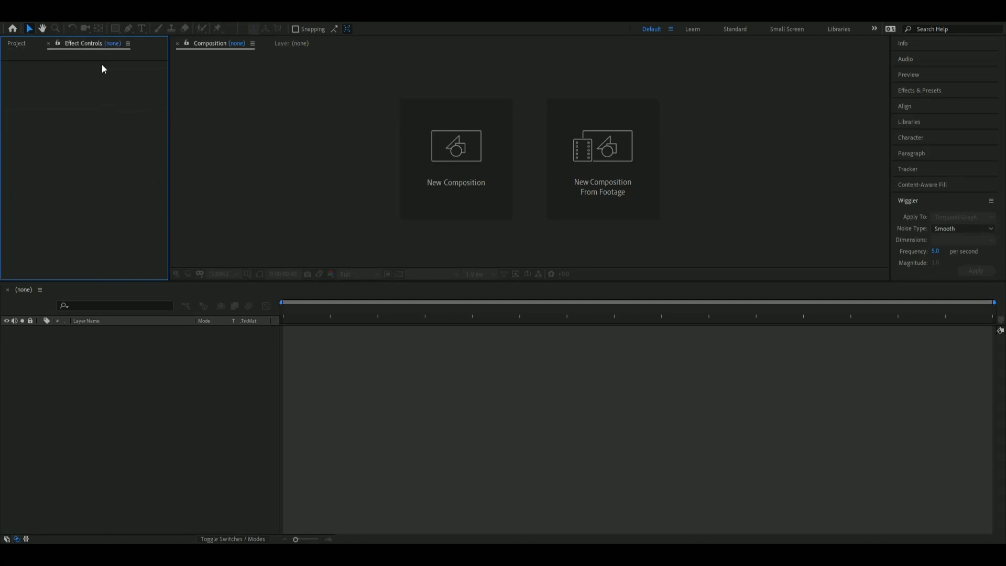
left_click(18, 43)
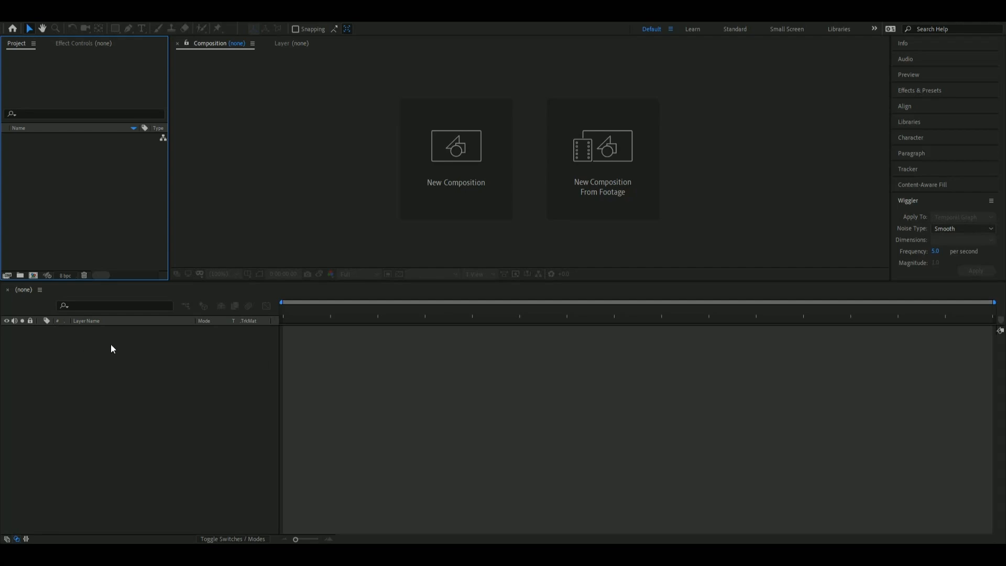
left_click(487, 364)
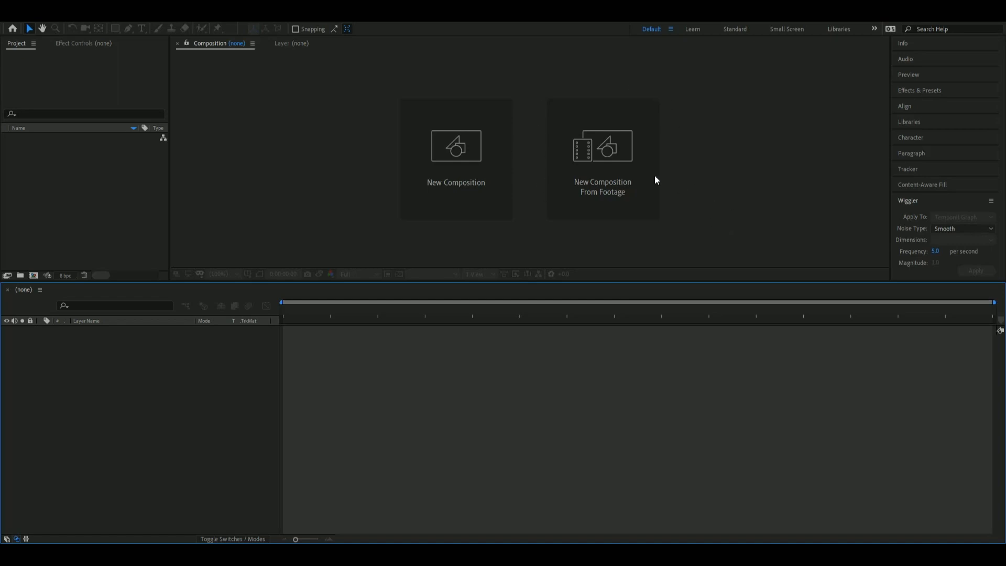
Step: Create a new composition from the MAC_App_Loader_recording.mp4 footage and preview the bouncing icon
left_click(620, 169)
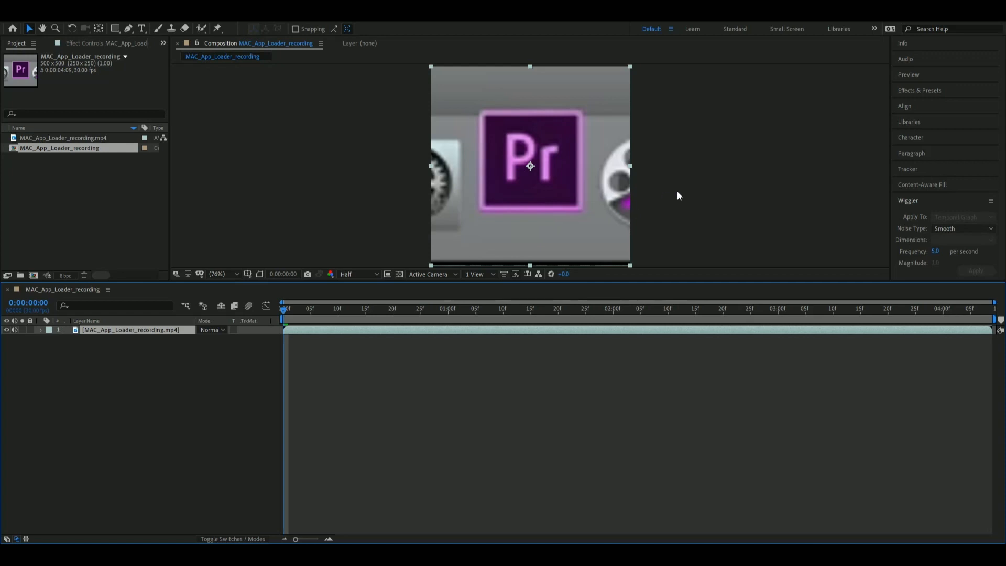
key("space")
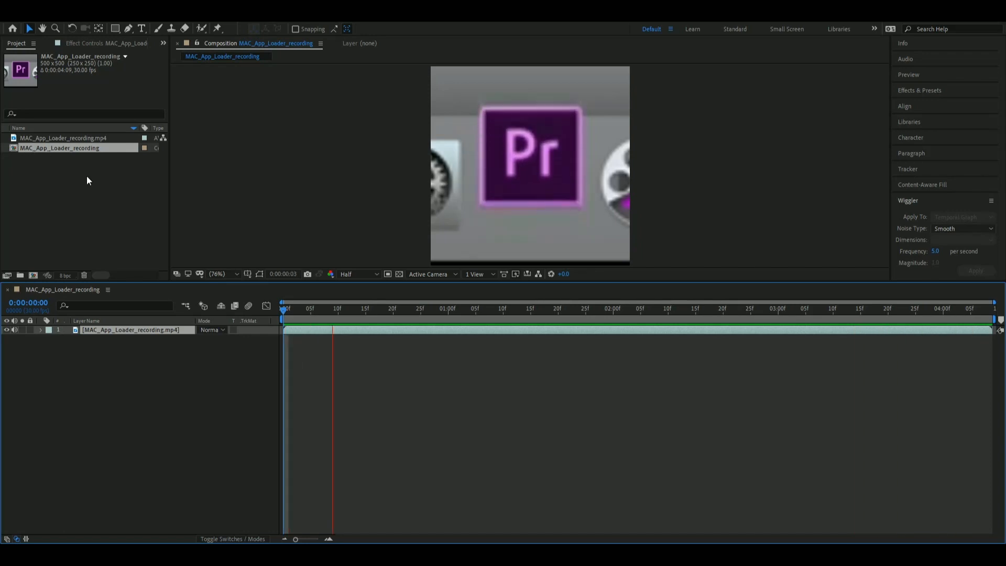
left_click(358, 309)
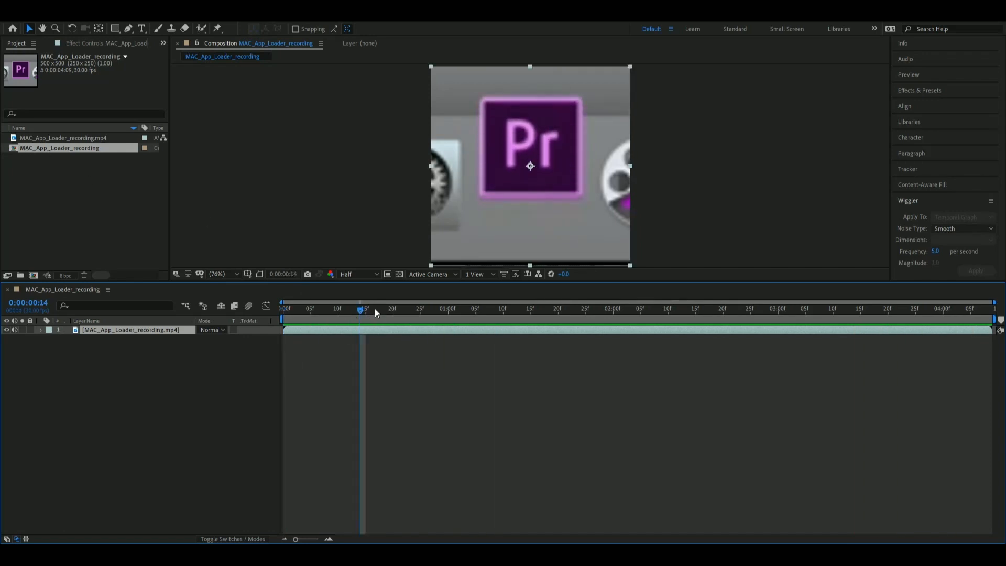
left_click_drag(444, 313, 321, 314)
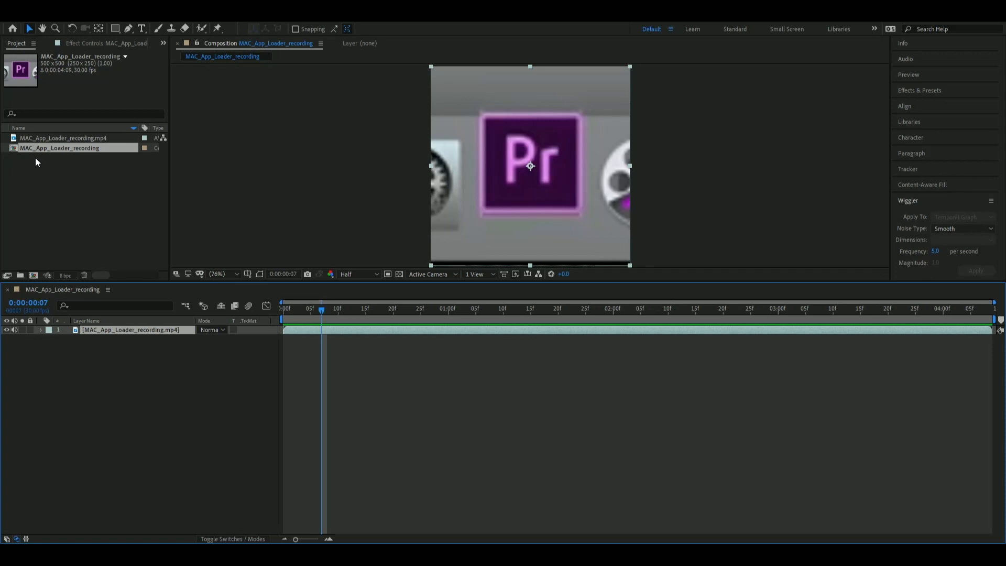
Step: Examine the project details of the composition and of its source video MAC_App_Loader_recording.mp4
left_click(88, 148)
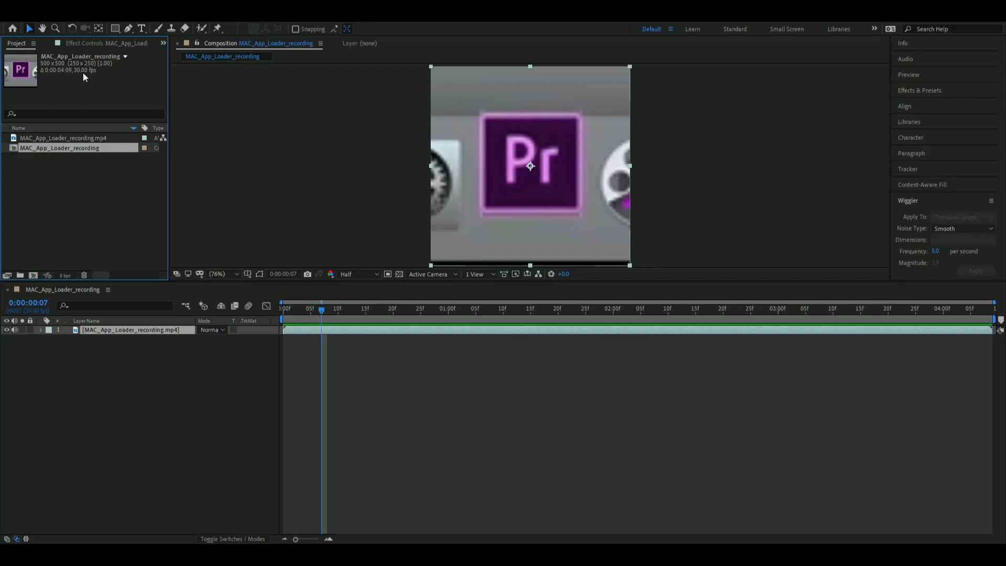
left_click(66, 138)
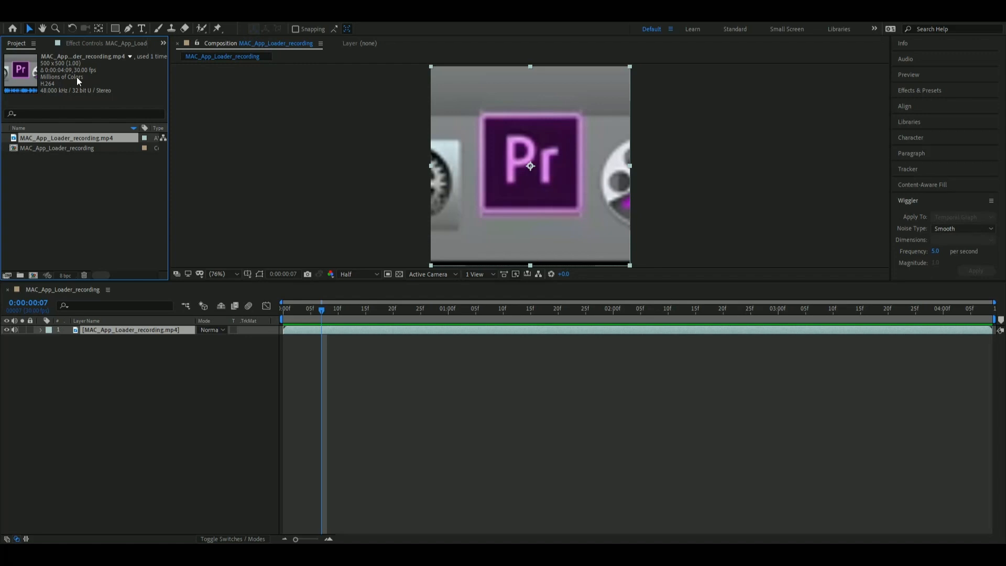
left_click(42, 150)
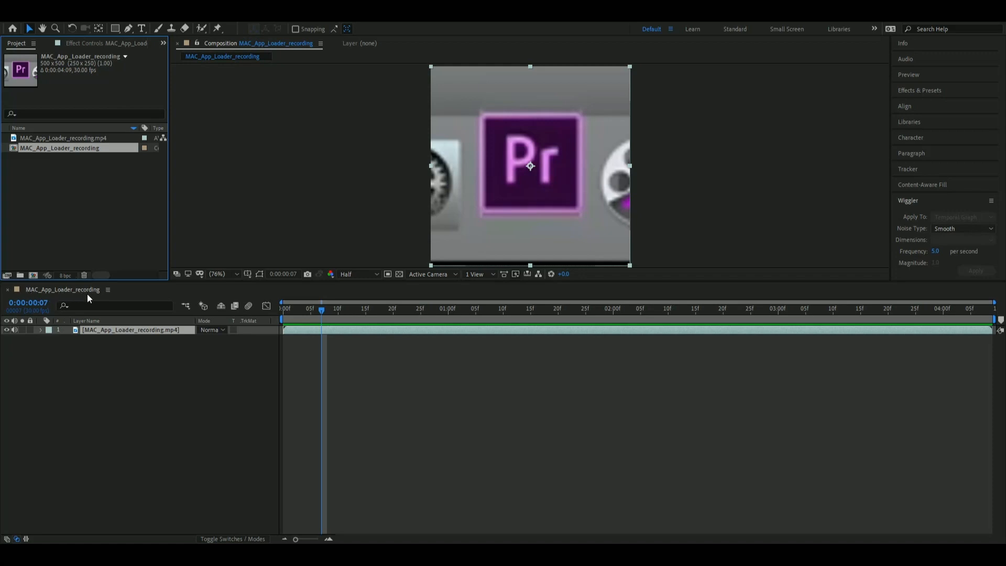
Step: Set the work area to one bounce of the icon, from 0:00:00:14 to about 0:00:01:04
left_click(308, 310)
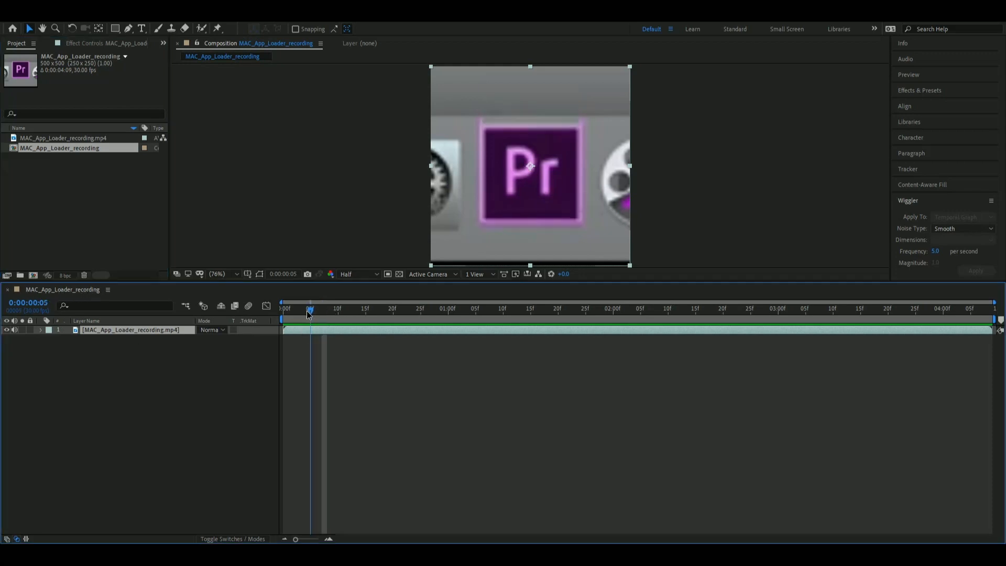
left_click_drag(308, 314, 360, 300)
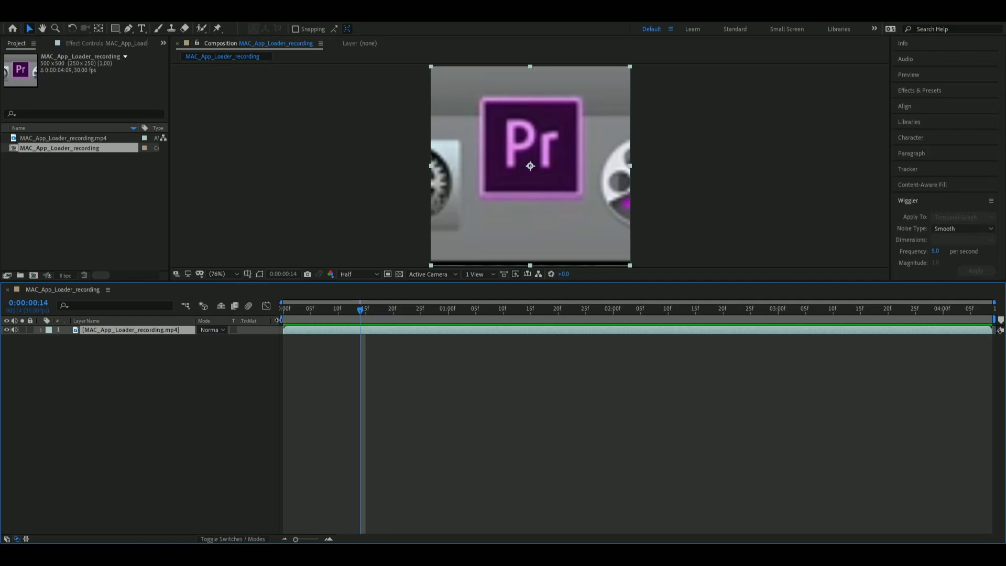
left_click_drag(283, 322, 354, 322)
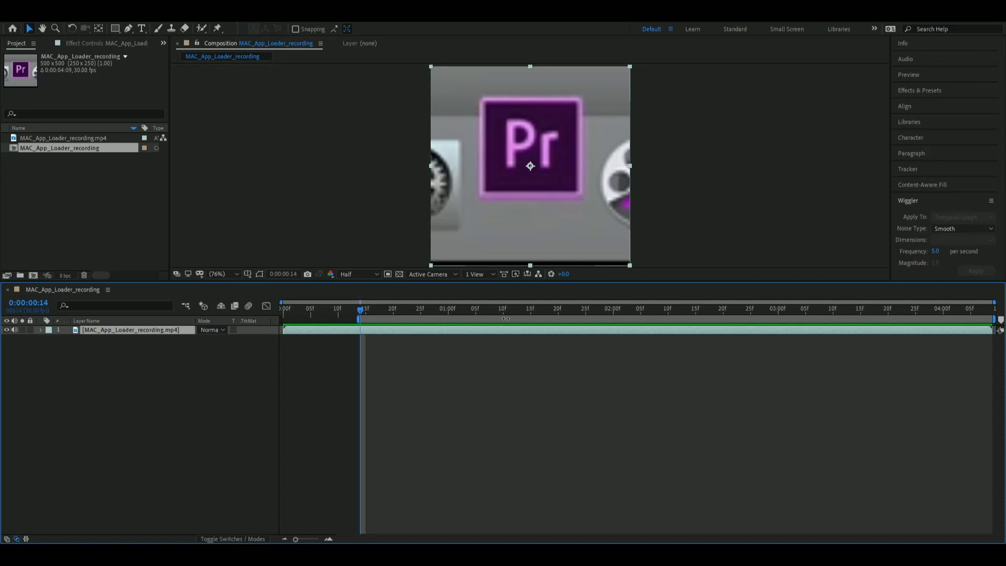
left_click_drag(362, 312, 473, 320)
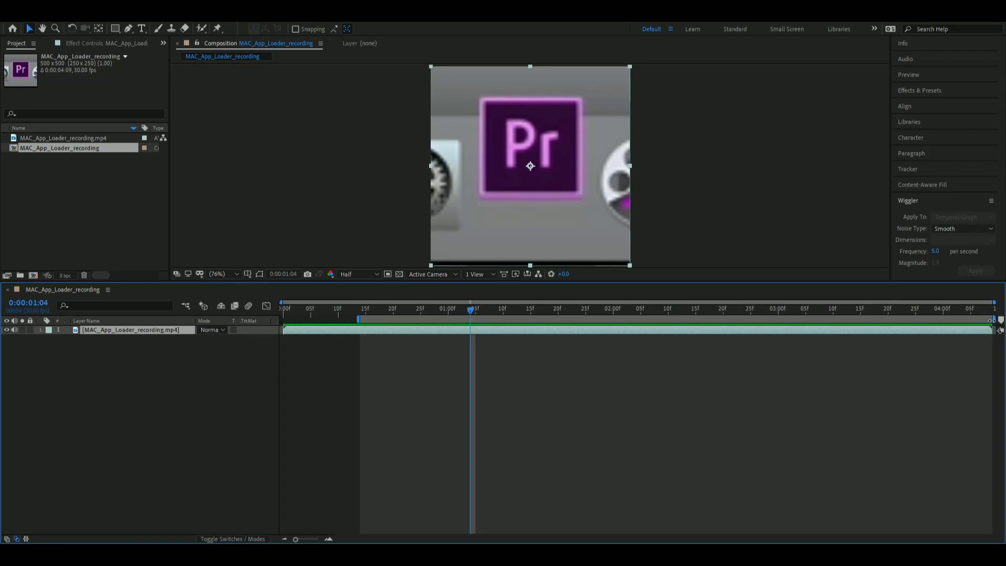
left_click_drag(995, 319, 477, 319)
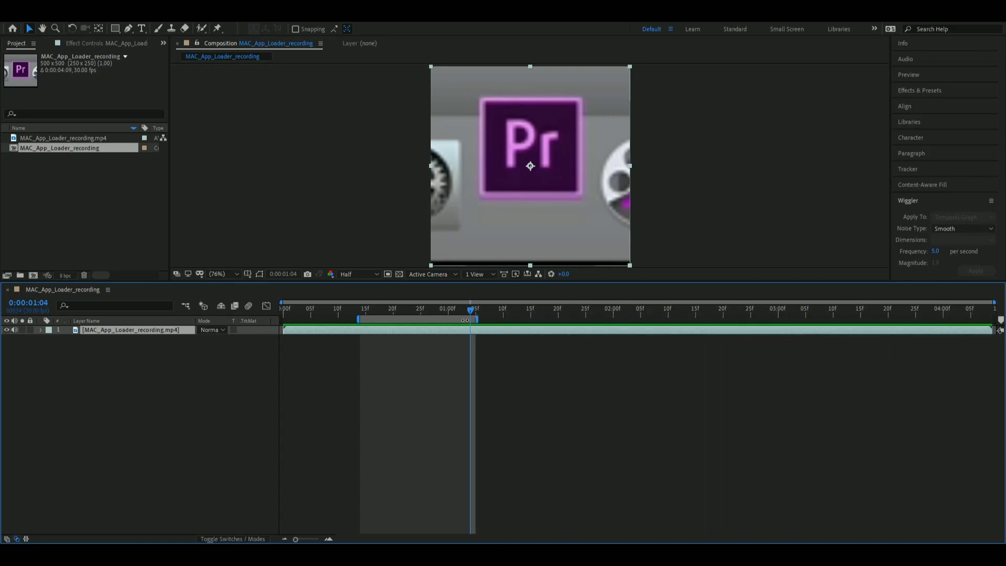
Step: Preview the isolated bounce and trim the composition to the work area
key("space")
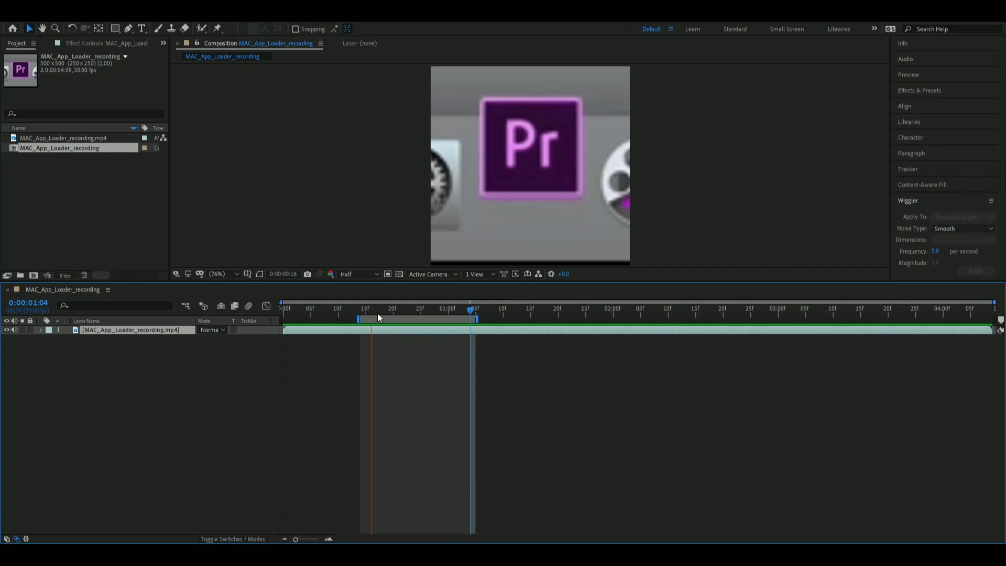
left_click(441, 308)
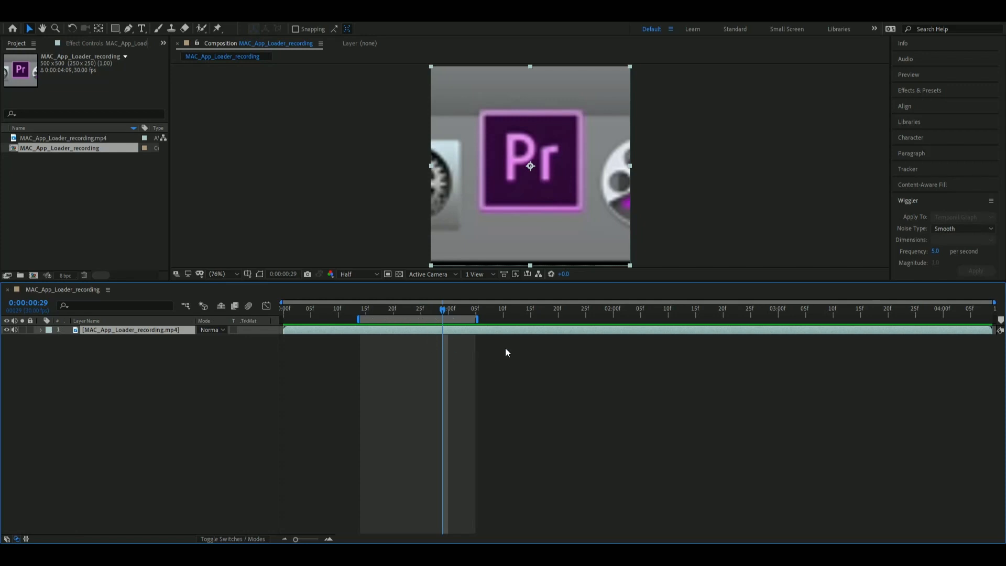
key("ctrl+shift+x")
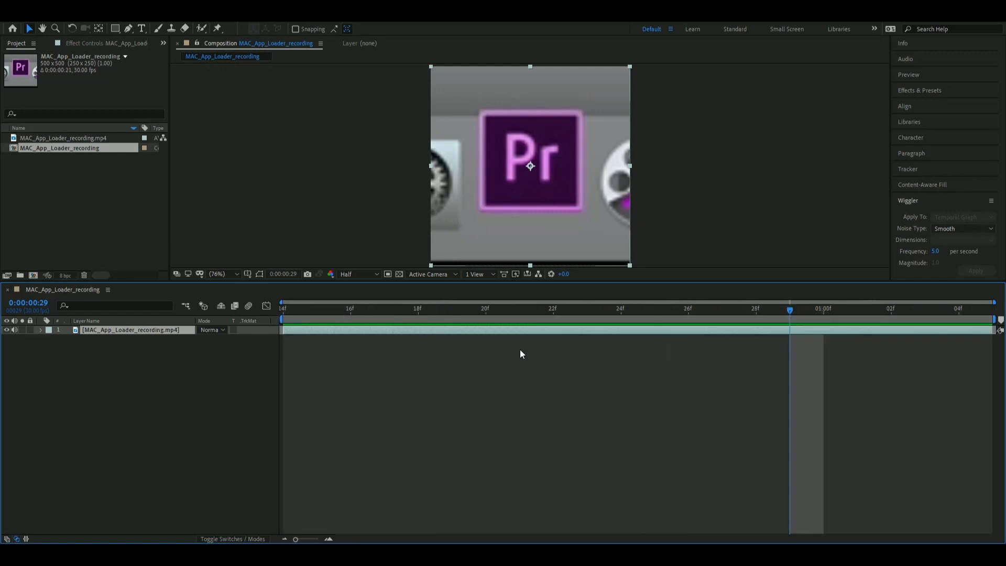
Step: Scrub through the trimmed composition to examine the icon's motion from its first to its last frame
left_click_drag(710, 310, 959, 310)
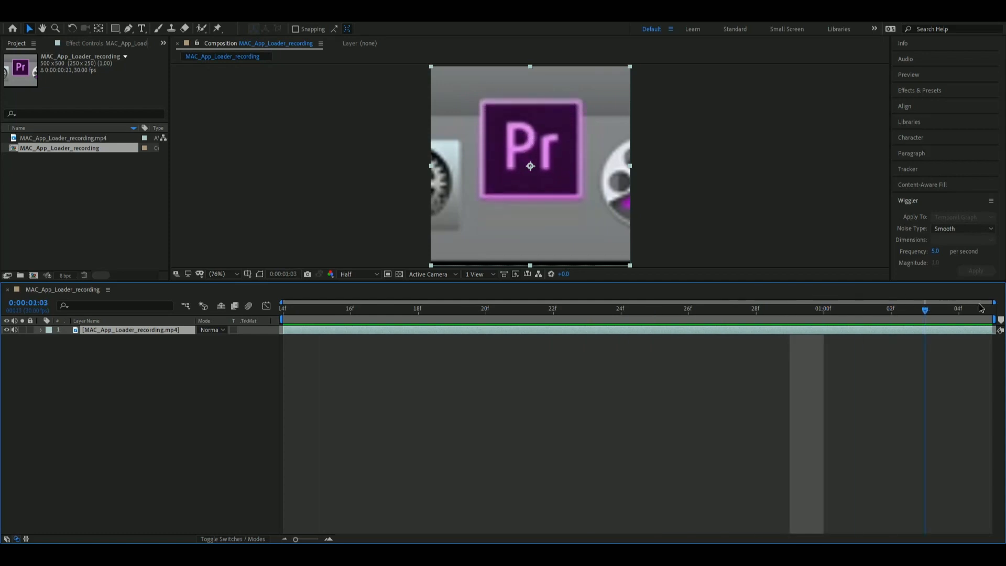
left_click_drag(883, 309, 248, 312)
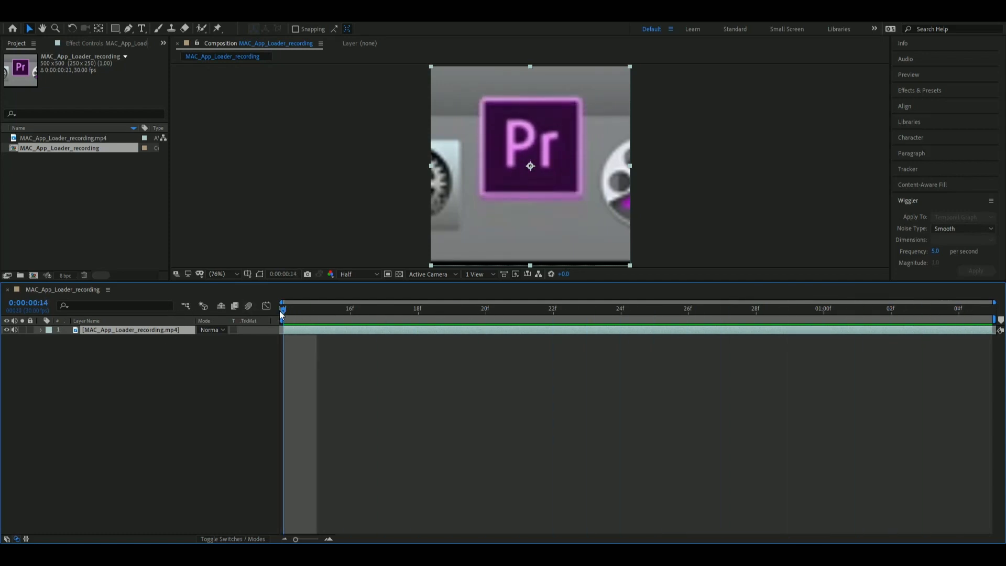
left_click(311, 309)
left_click_drag(303, 310, 273, 309)
left_click_drag(302, 313, 553, 310)
left_click_drag(468, 329, 261, 312)
Step: Set the composition's start timecode to 0:00:00:00, preview the loop, and return to the first frame
left_click(118, 45)
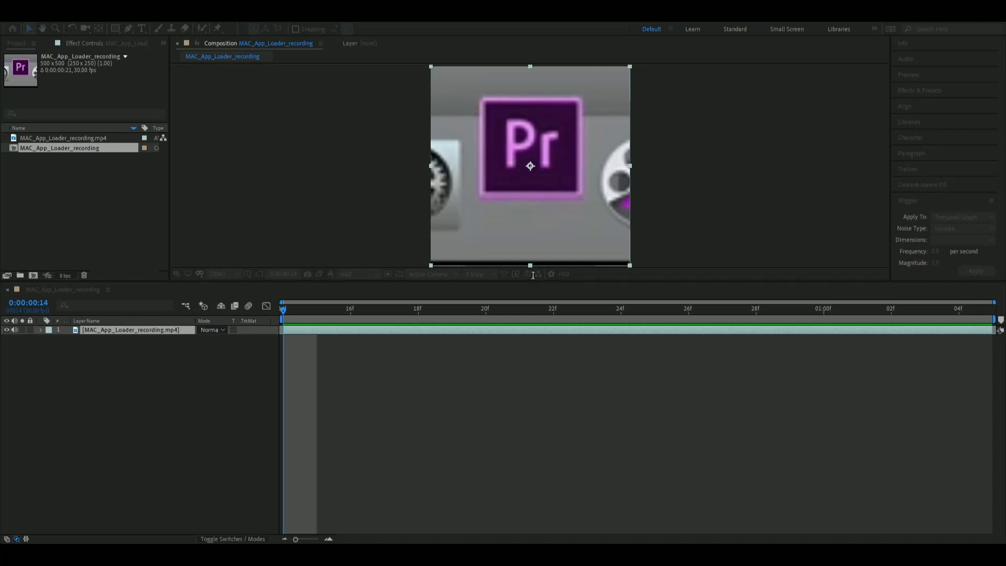
key("Home")
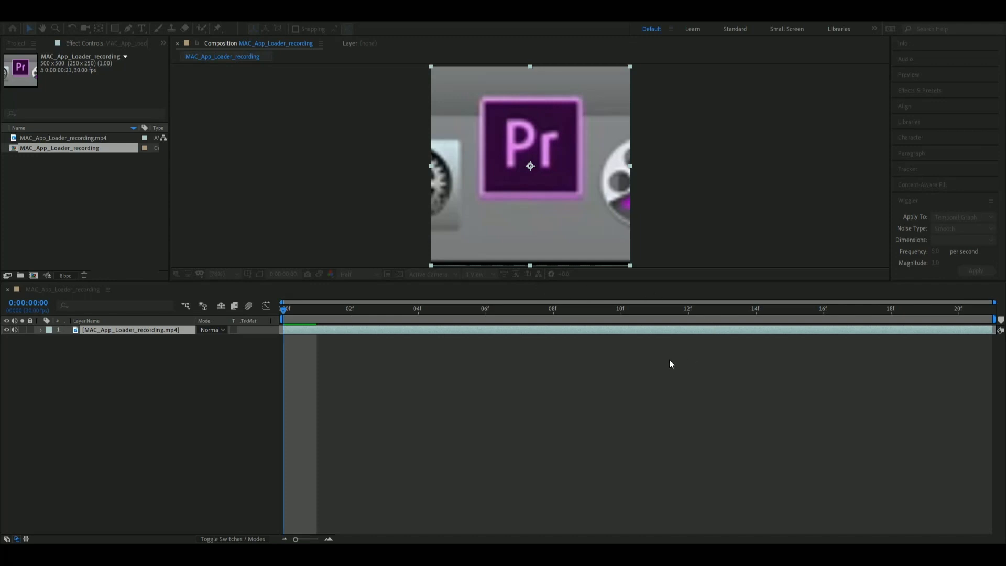
key("space")
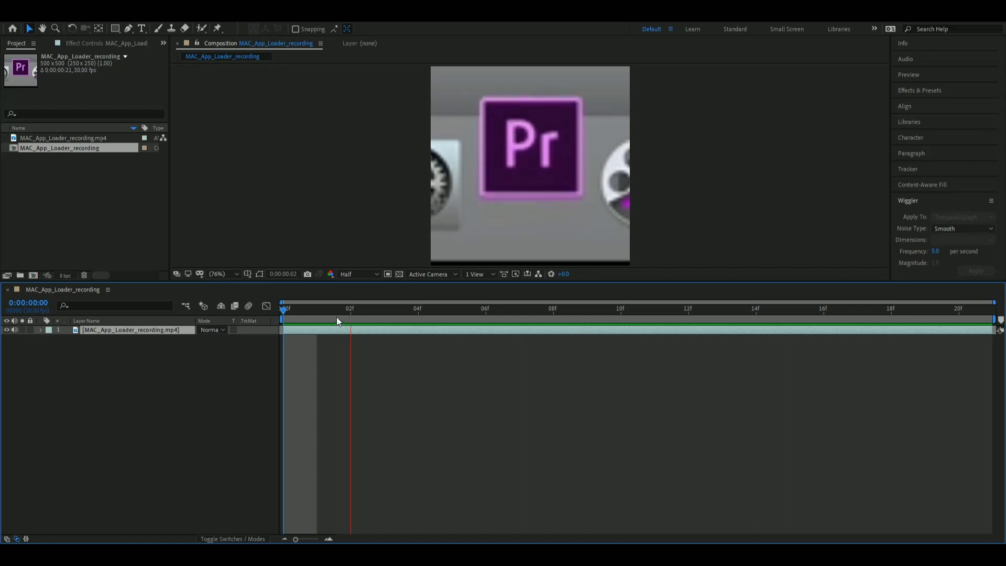
left_click(285, 310)
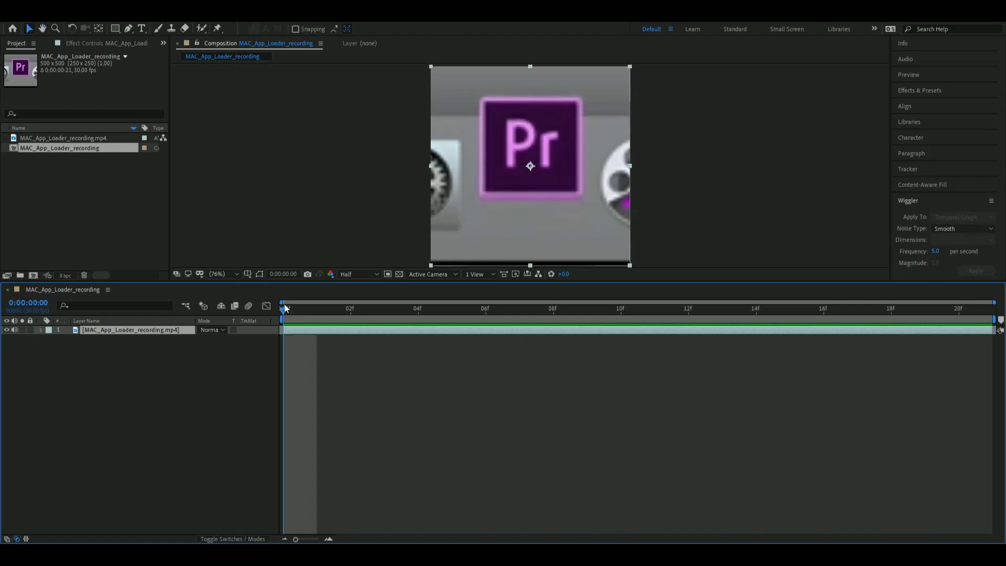
left_click_drag(426, 310, 981, 316)
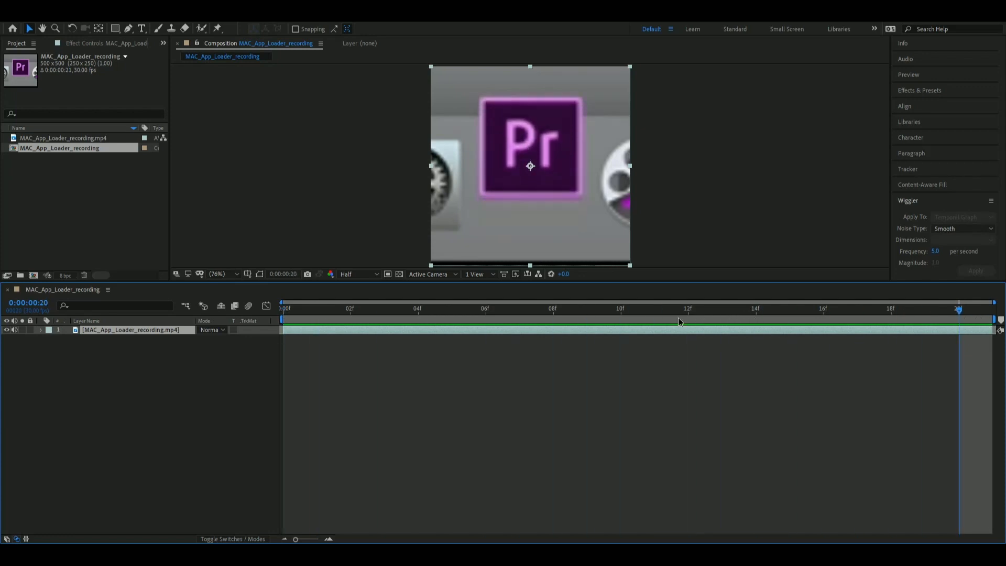
left_click_drag(678, 317, 277, 313)
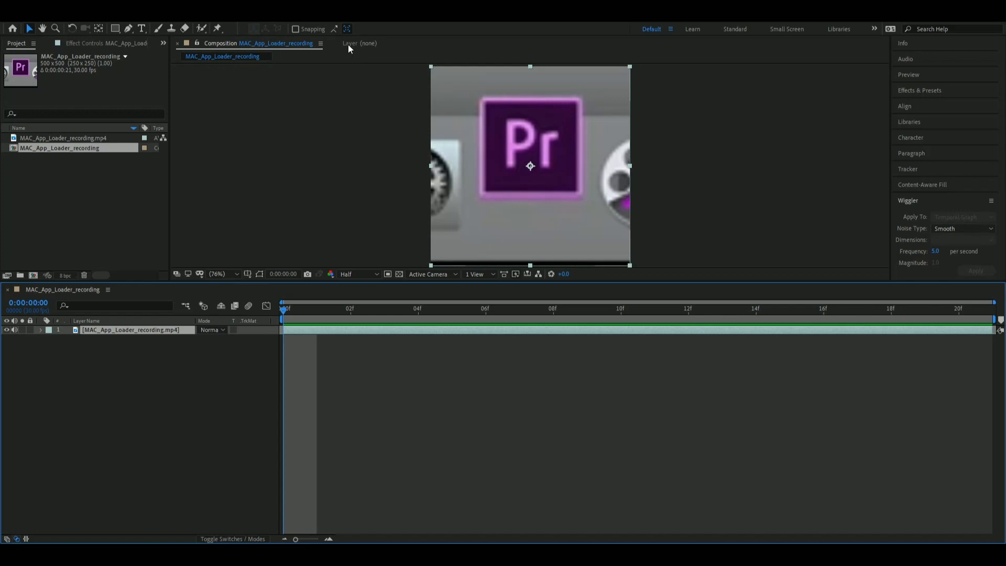
Step: Add a medium cyan 250 × 250 px solid layer above the recording and reveal its transform properties
left_click(295, 38)
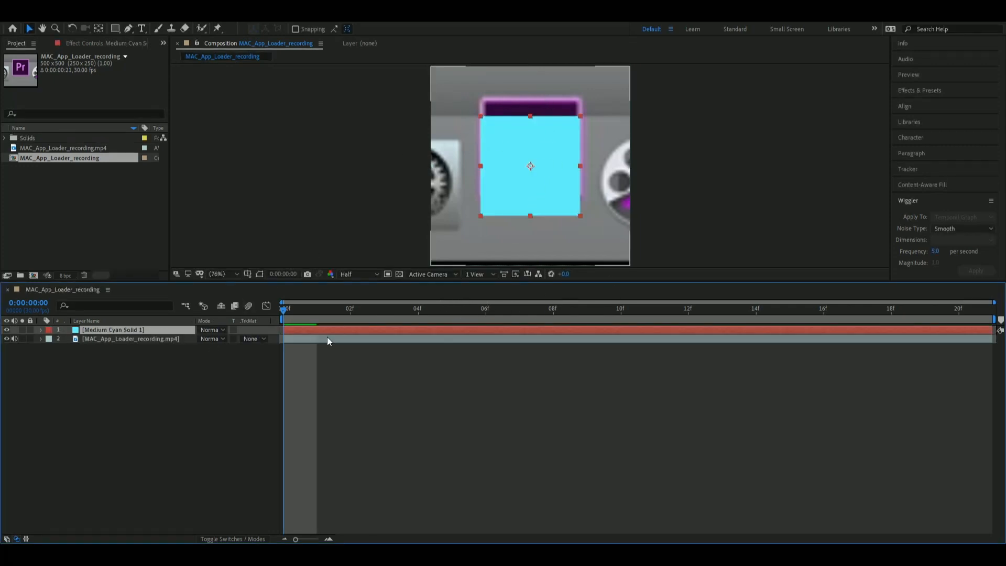
left_click(41, 331)
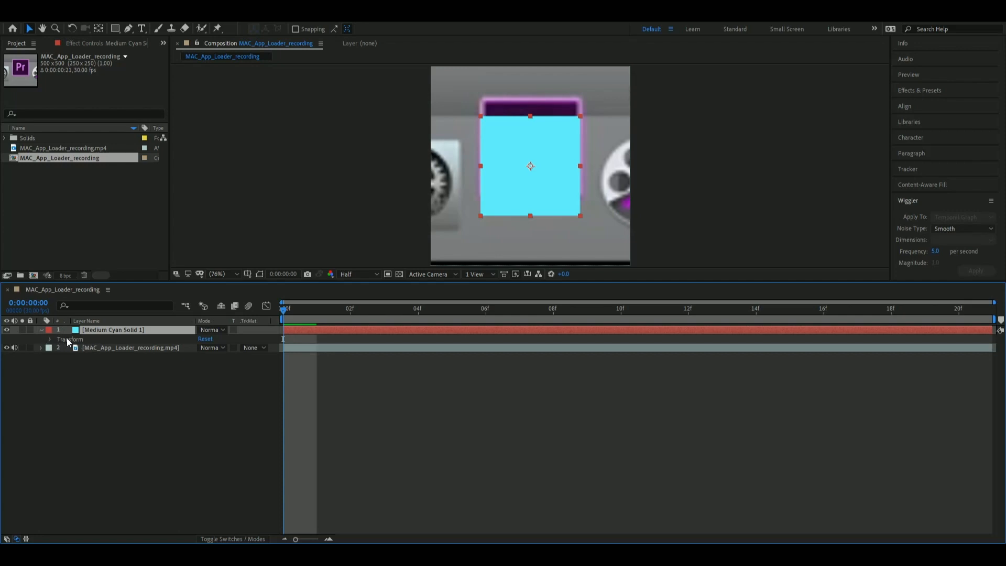
left_click(51, 339)
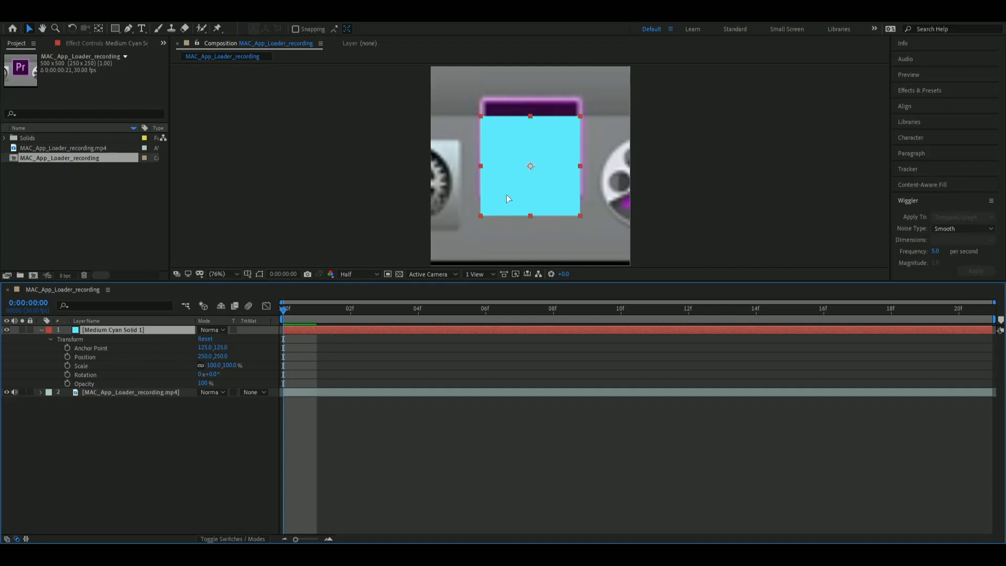
Step: Move the cyan solid over the Pr icon, at a position of about 252.6, 207.9
left_click_drag(506, 194, 507, 177)
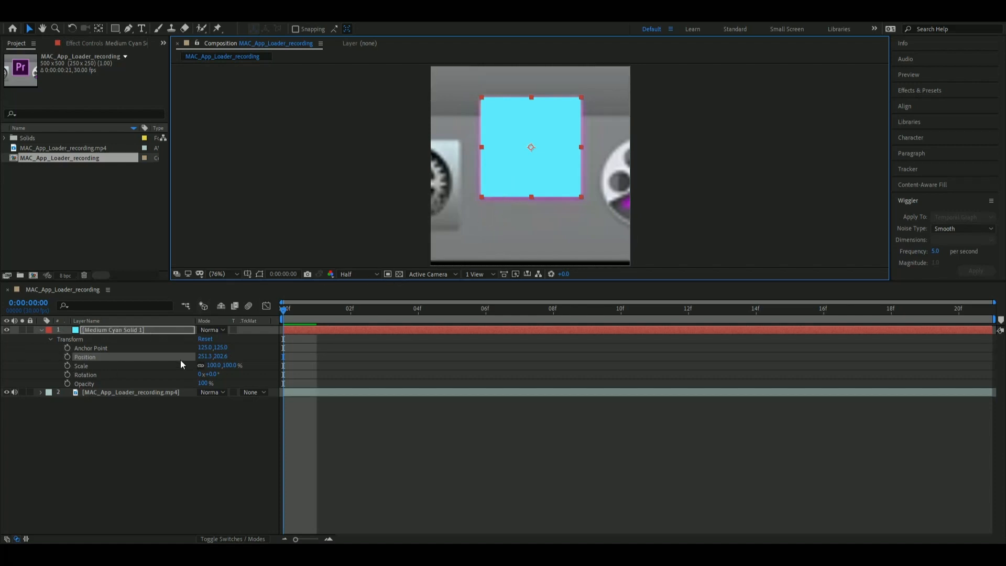
mouse_move(538, 168)
left_mouse_down()
mouse_move(551, 169)
mouse_move(540, 164)
left_mouse_up()
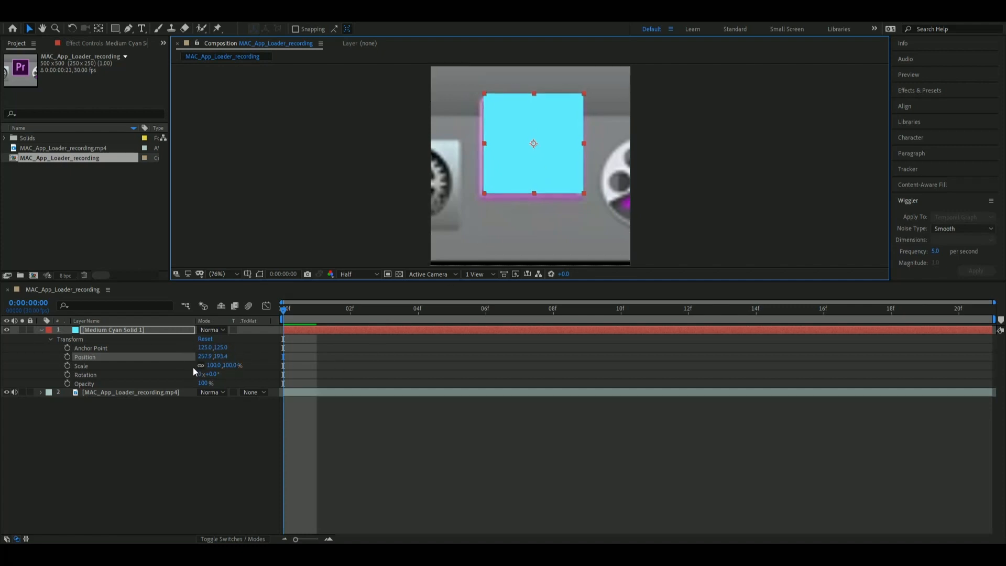
mouse_move(515, 177)
left_mouse_down()
mouse_move(516, 162)
mouse_move(513, 181)
left_mouse_up()
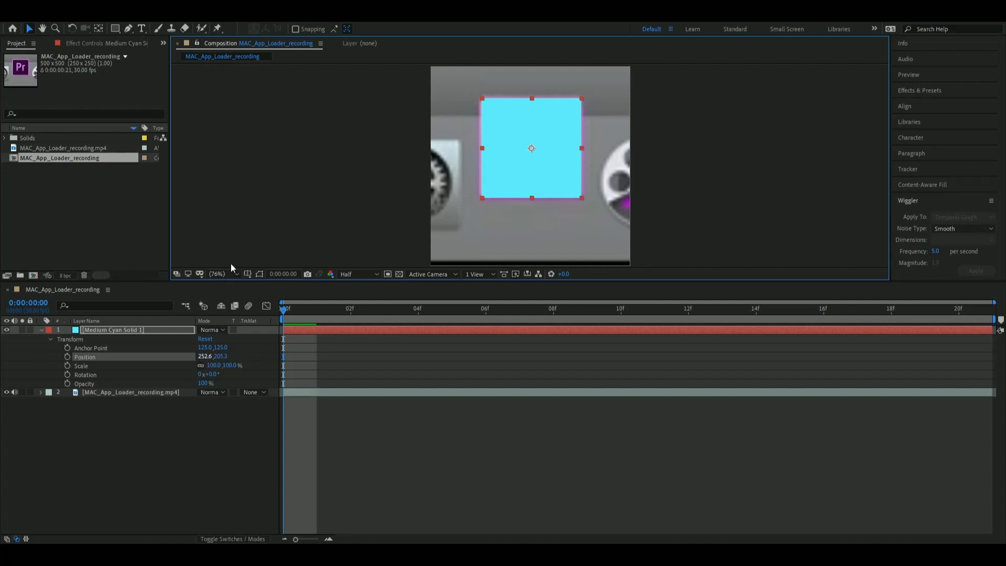
left_click_drag(533, 174, 507, 184)
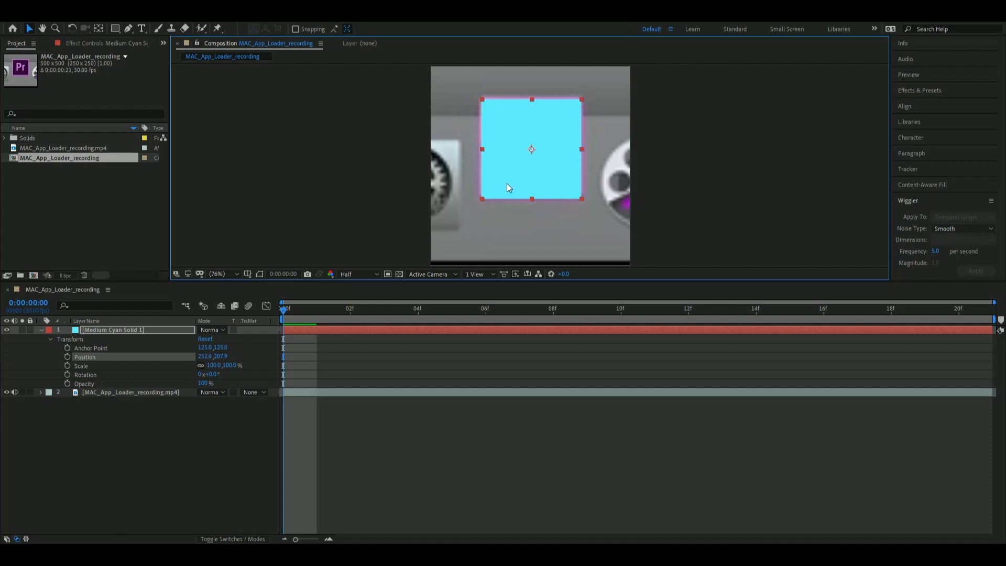
Step: Start animating the solid's position with a keyframe at the first frame and add a matching keyframe at frame 20
left_click(67, 356)
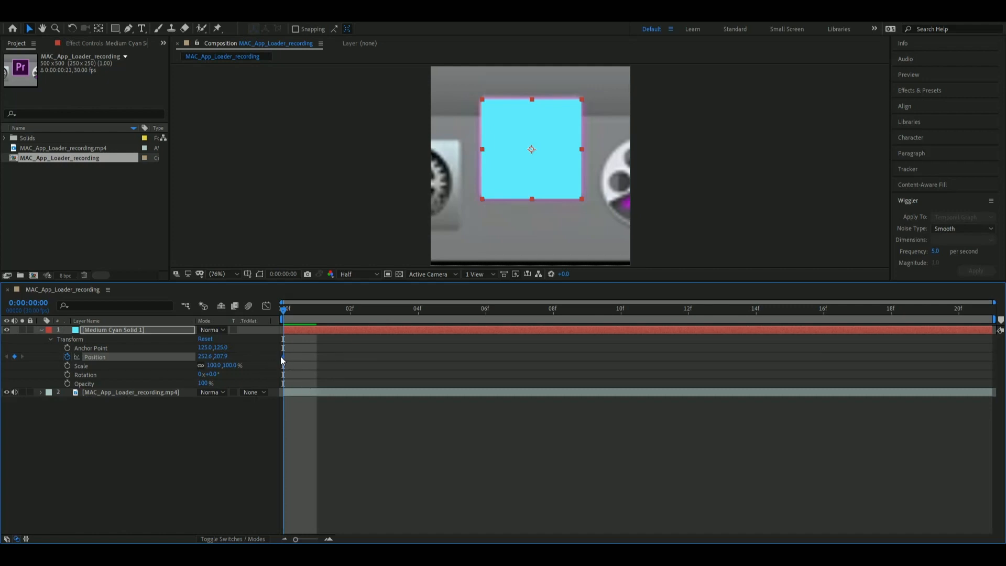
mouse_move(287, 307)
left_mouse_down()
mouse_move(350, 308)
mouse_move(282, 313)
left_mouse_up()
key("space")
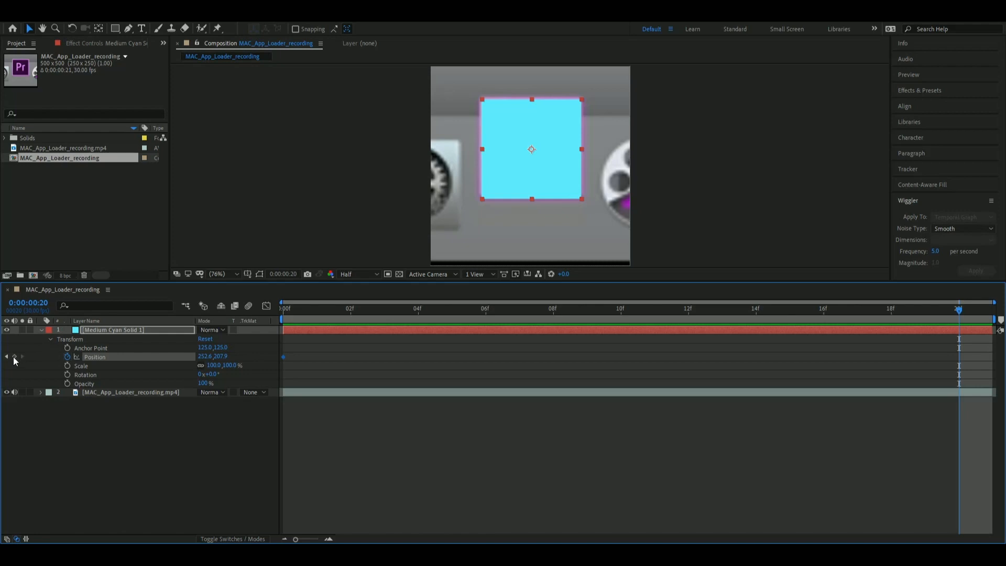
left_click_drag(958, 310, 971, 336)
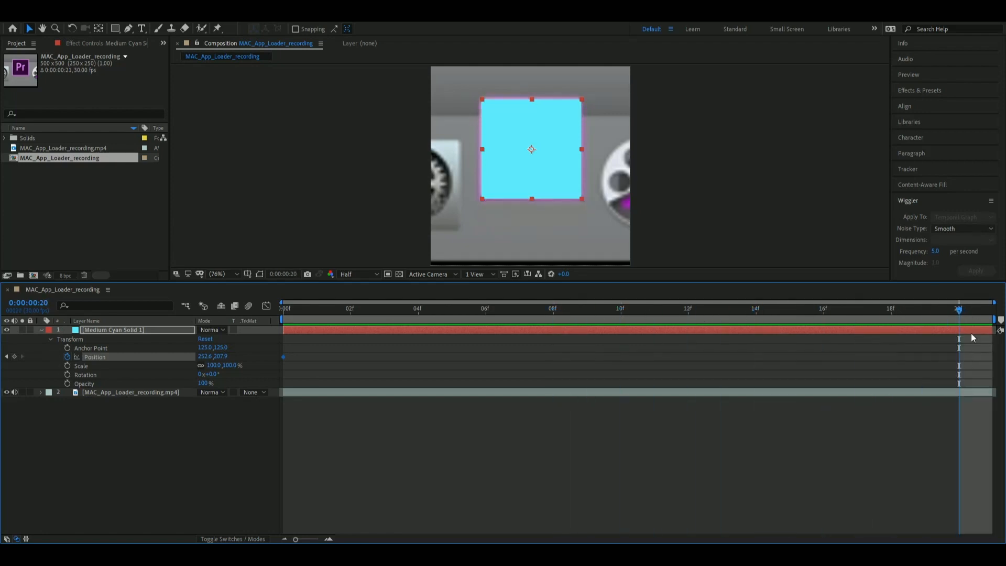
left_click(15, 356)
Step: Try pasting a copy of the first position keyframe at frame 9 and delete it
left_click(945, 373)
left_click_drag(959, 356, 283, 357)
left_click_drag(301, 338, 283, 356)
key("ctrl+v")
left_click(586, 308)
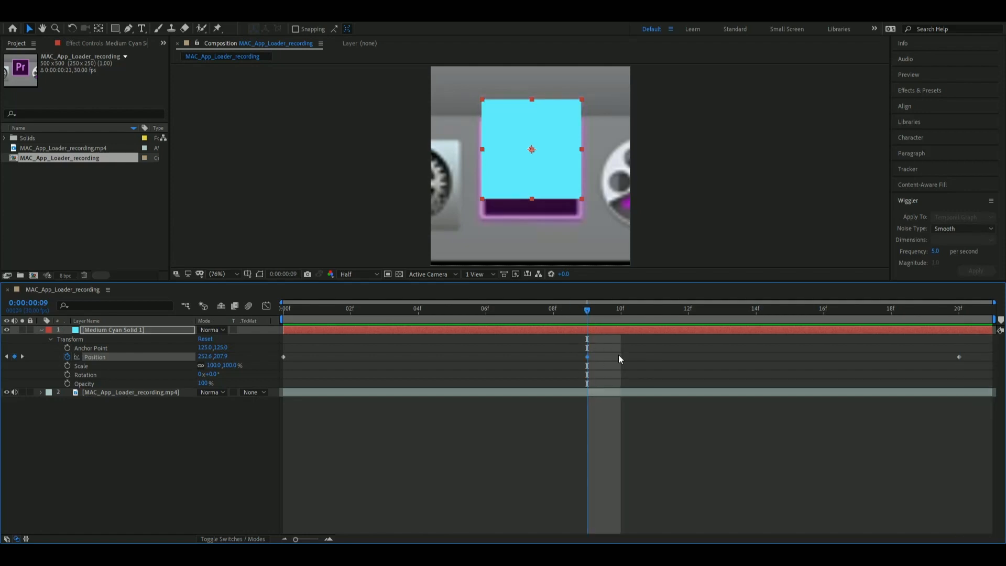
key("Delete")
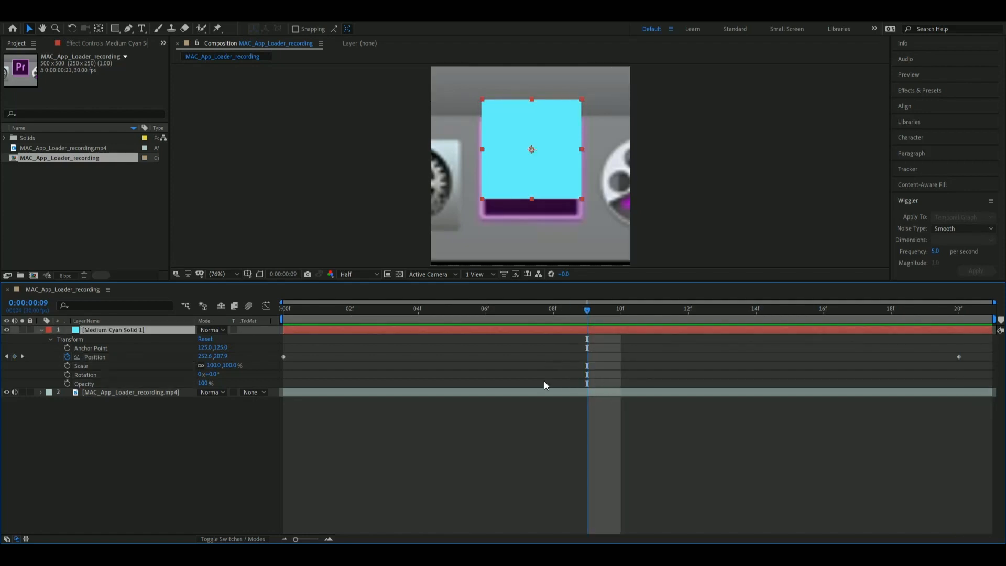
Step: At frame 11, align the solid with the lowered icon at a position of about 252.6, 286.8, and compare the motion with the recording
left_click(284, 310)
left_click_drag(286, 309, 649, 318)
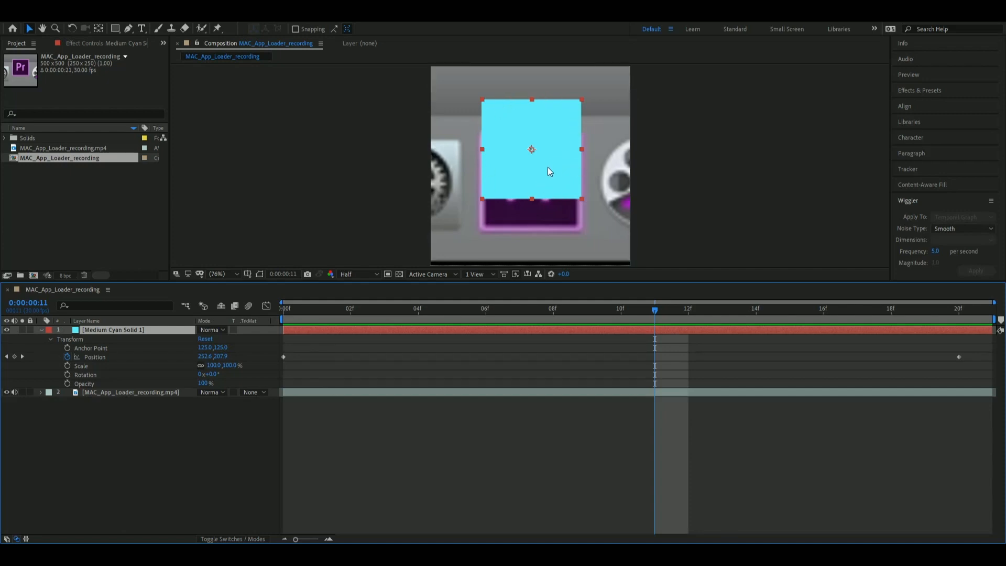
left_click_drag(551, 164, 550, 189)
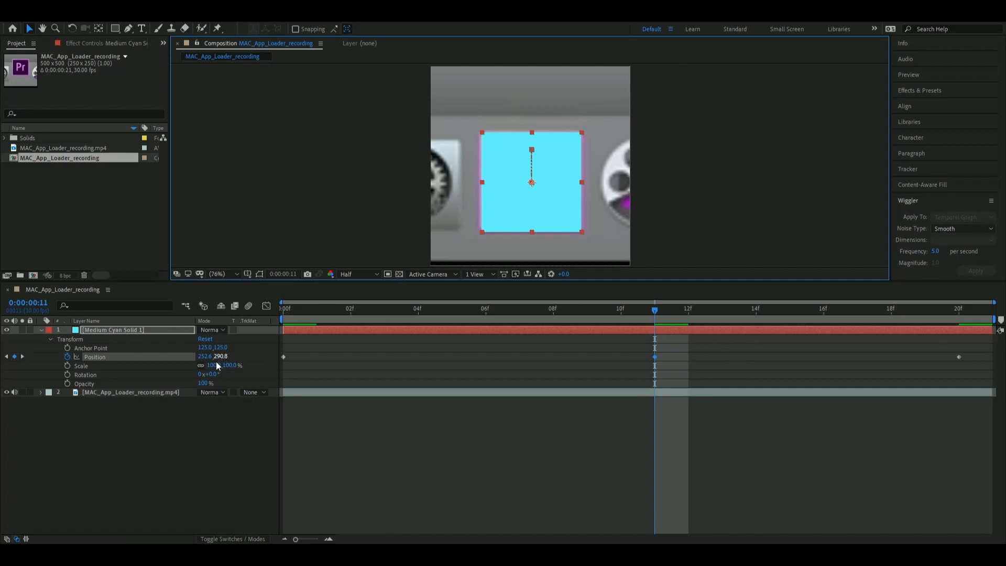
left_click_drag(242, 359, 223, 356)
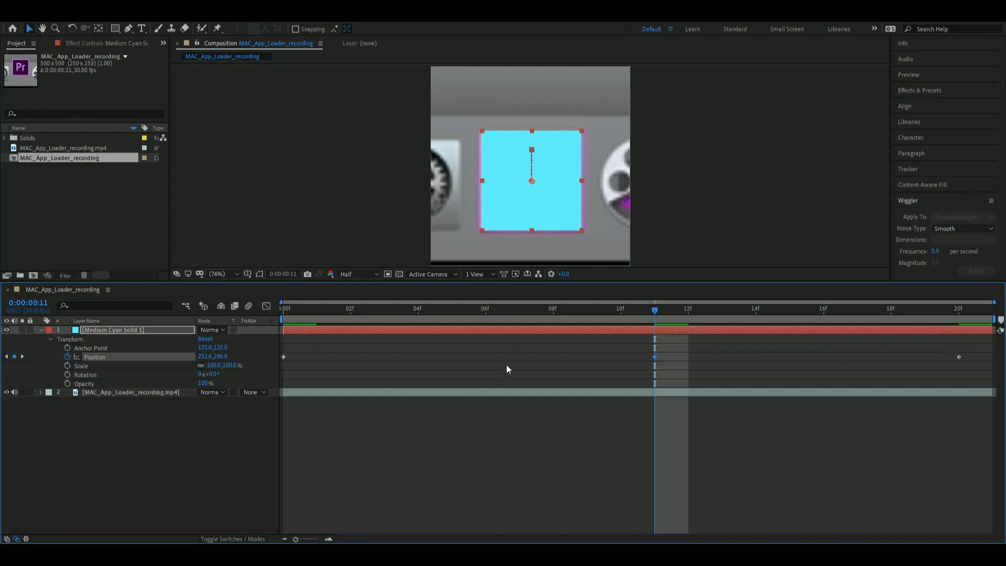
key("space")
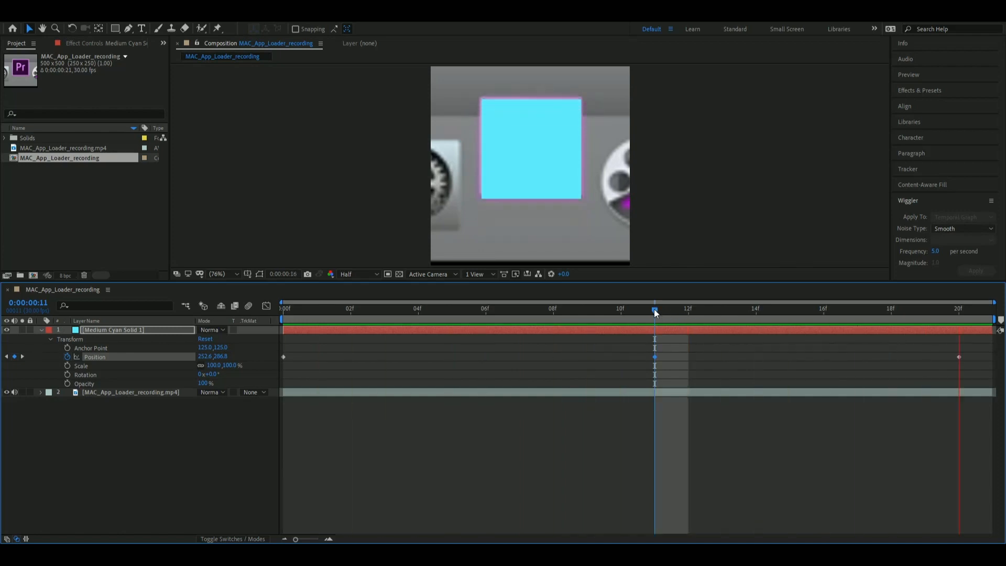
left_click_drag(655, 309, 339, 316)
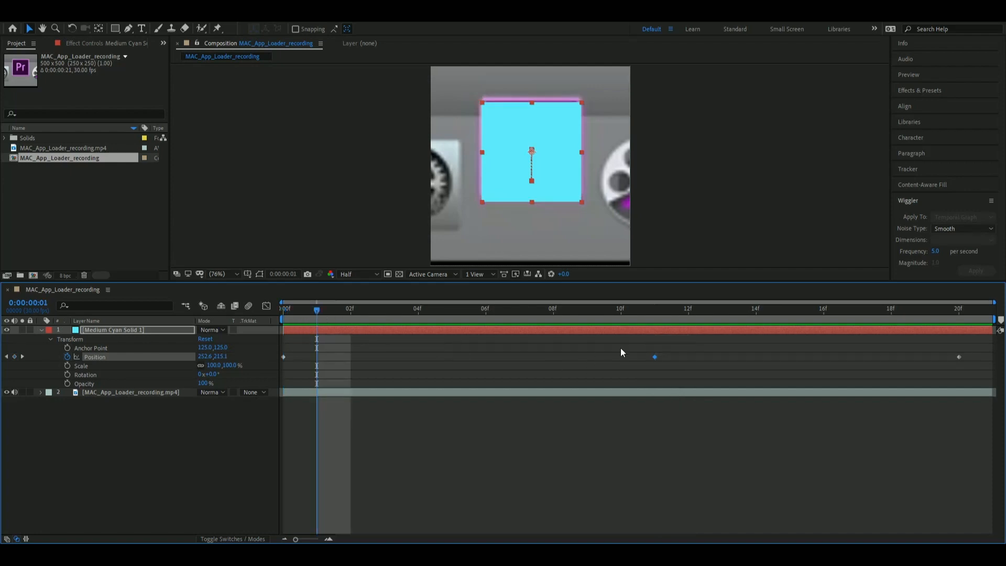
left_click_drag(625, 343, 687, 371)
left_click_drag(599, 310, 576, 306)
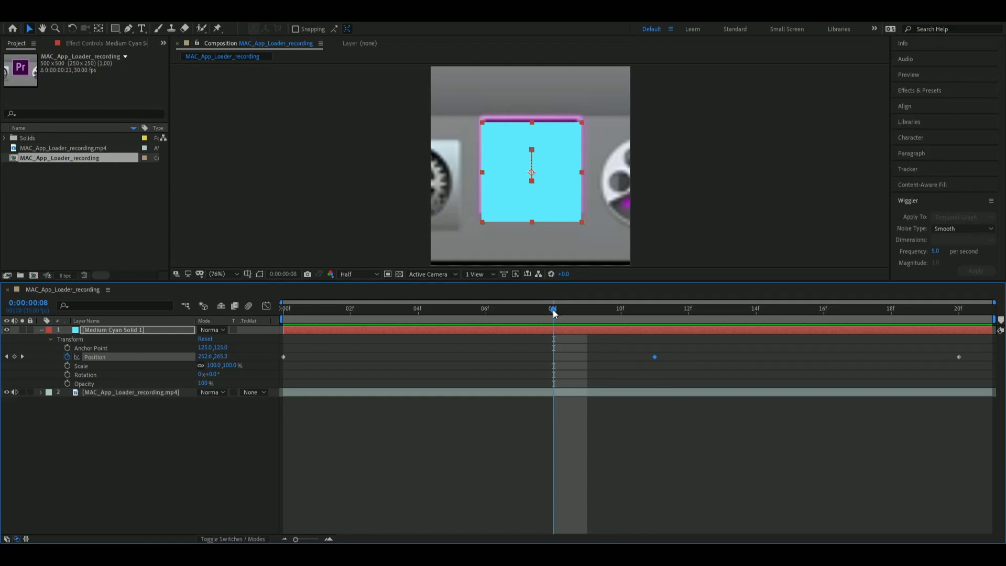
left_click_drag(523, 309, 384, 309)
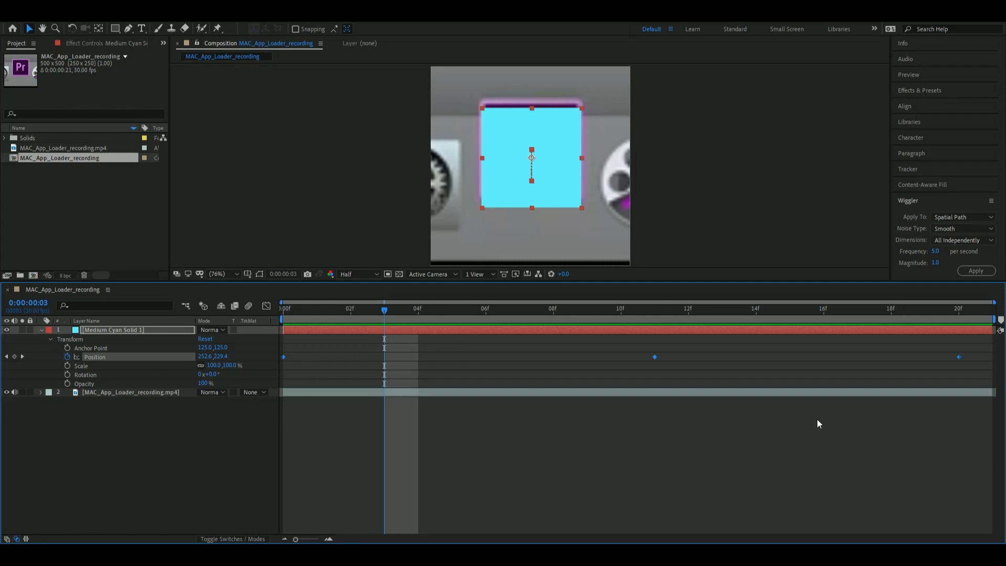
Step: Try Easy Ease on all three position keyframes, checking it against the recording, and undo it
key("F9")
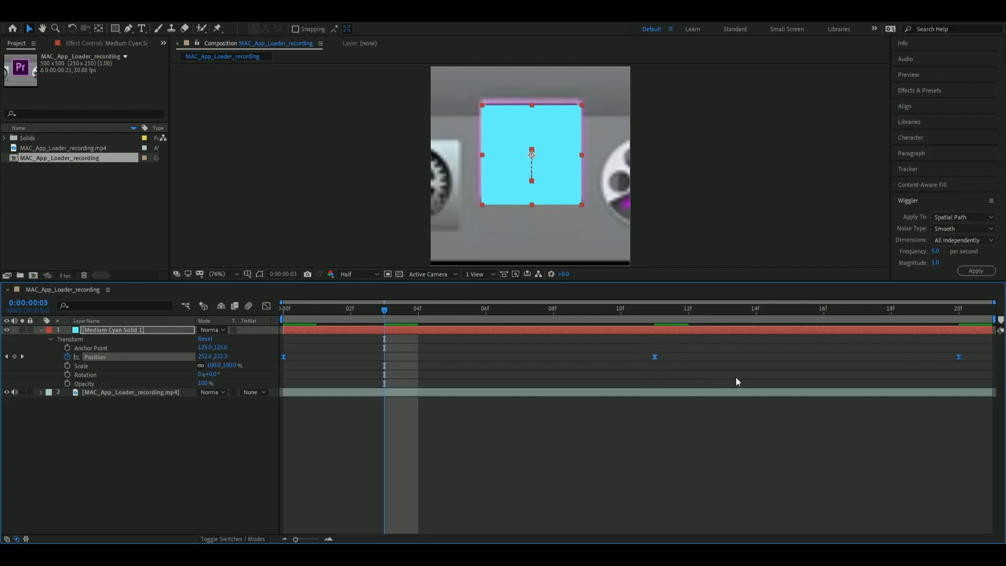
key("space")
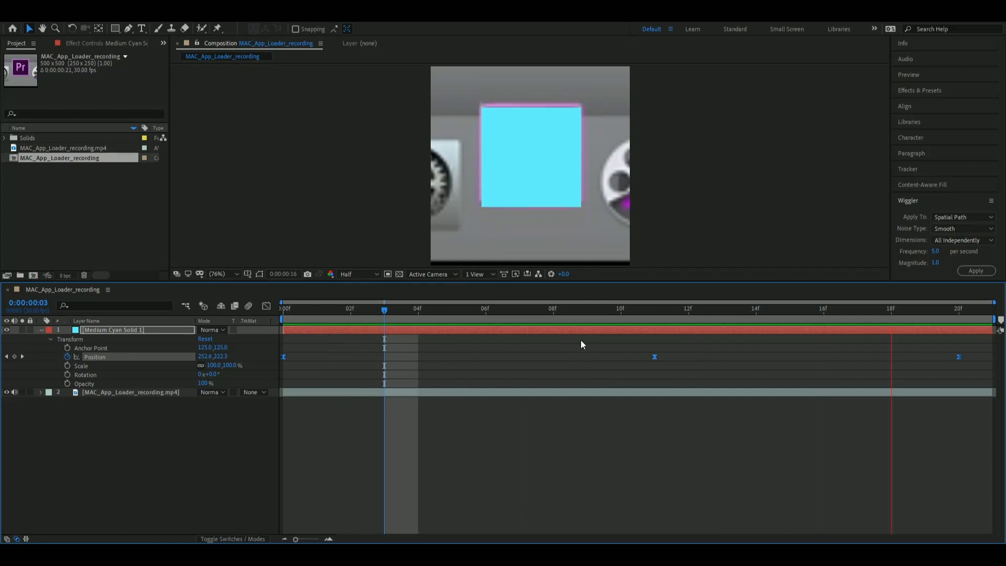
left_click(516, 312)
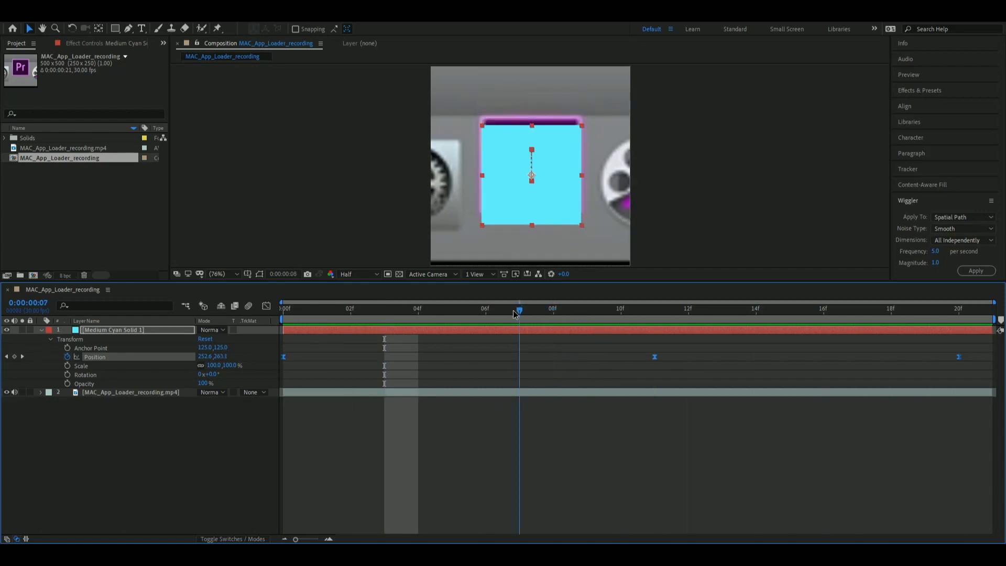
left_click_drag(515, 314, 652, 317)
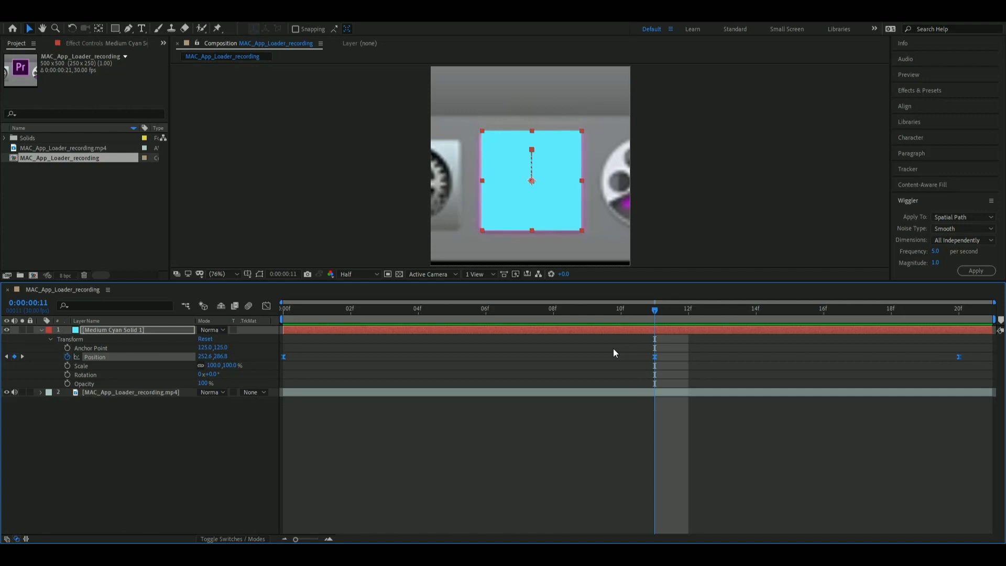
key("ctrl+z")
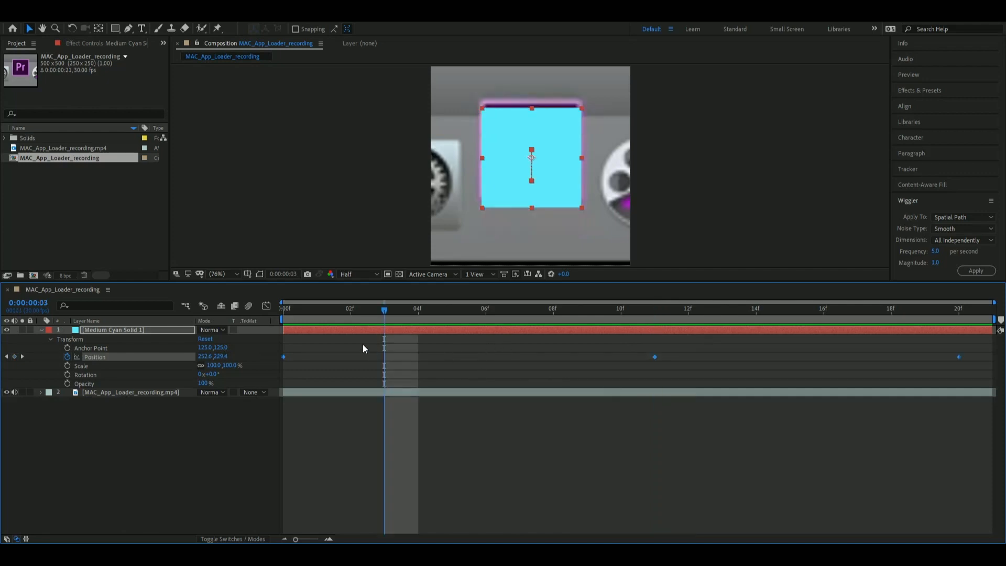
Step: Apply Easy Ease to only the first and last position keyframes and preview the bounce against the recording
left_click(316, 344)
left_click_drag(281, 360, 272, 364)
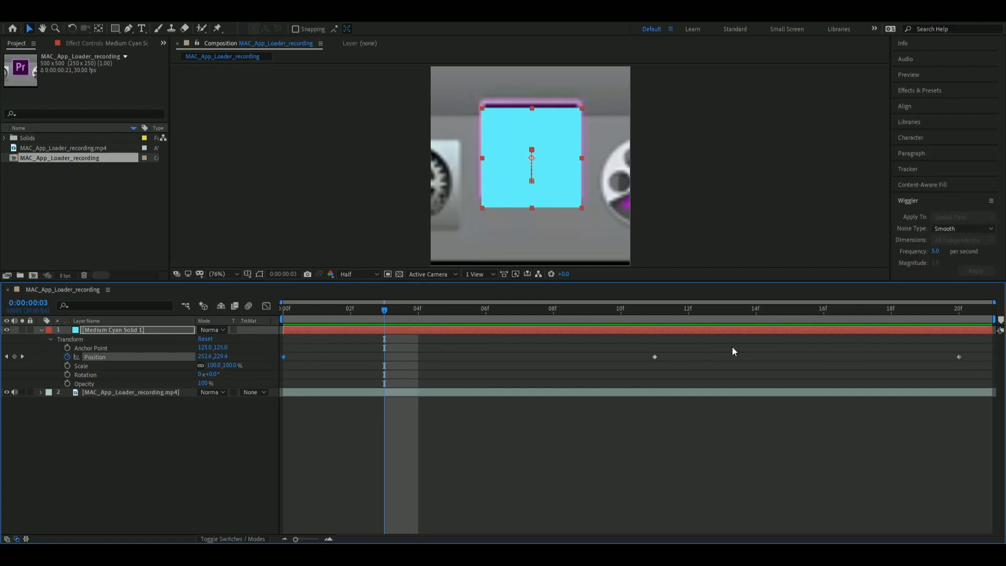
left_click_drag(993, 381, 926, 345)
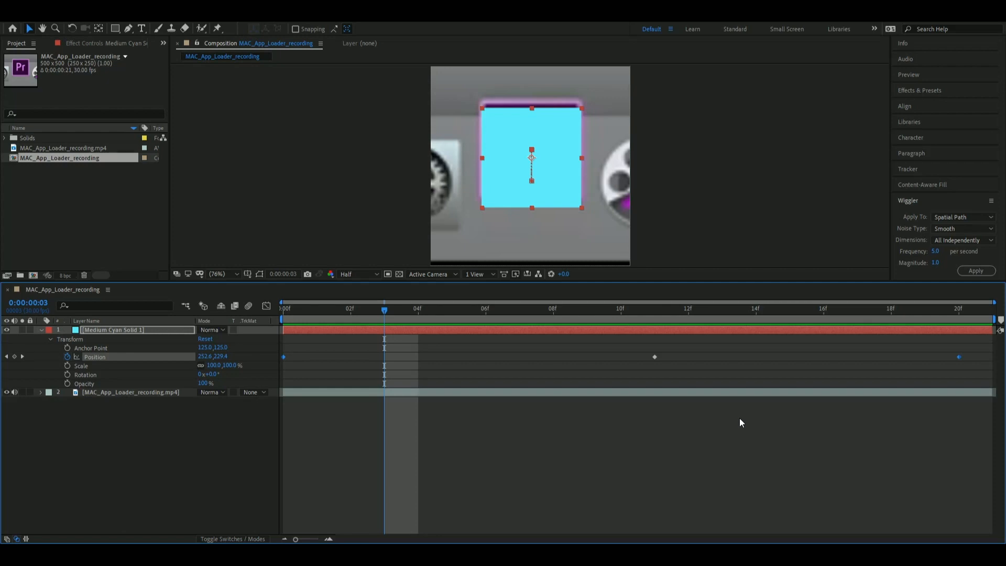
key("F9")
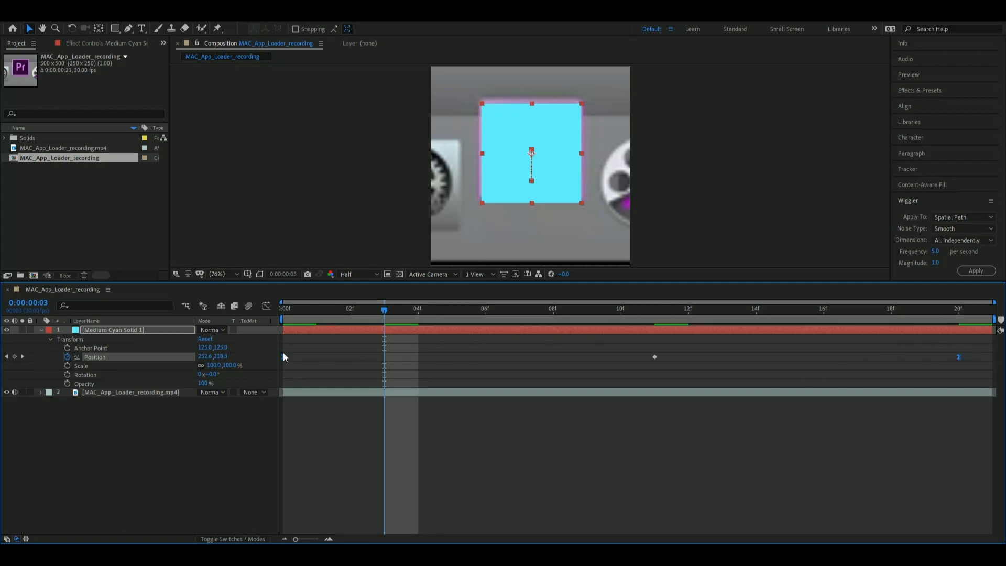
key("space")
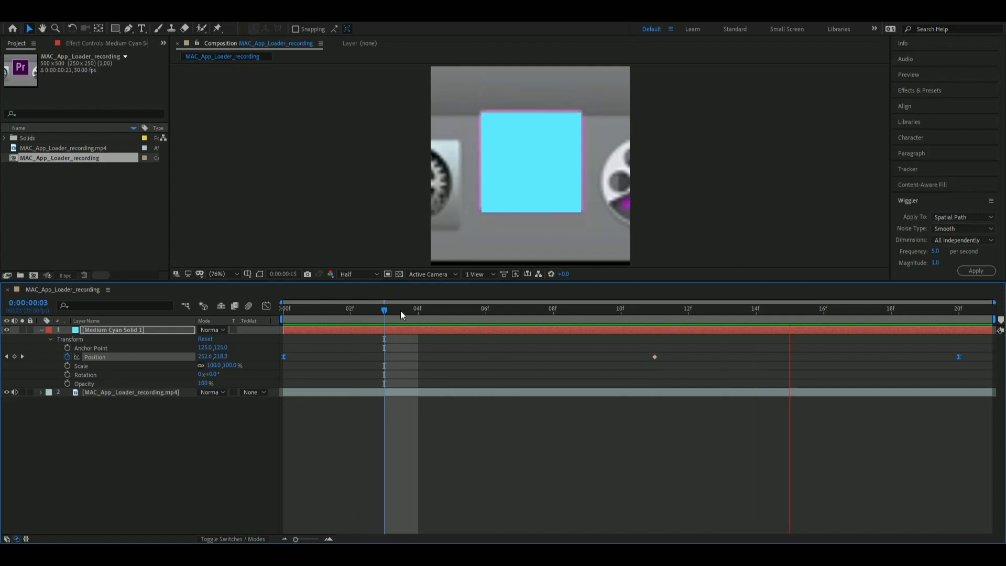
left_click_drag(382, 311, 345, 313)
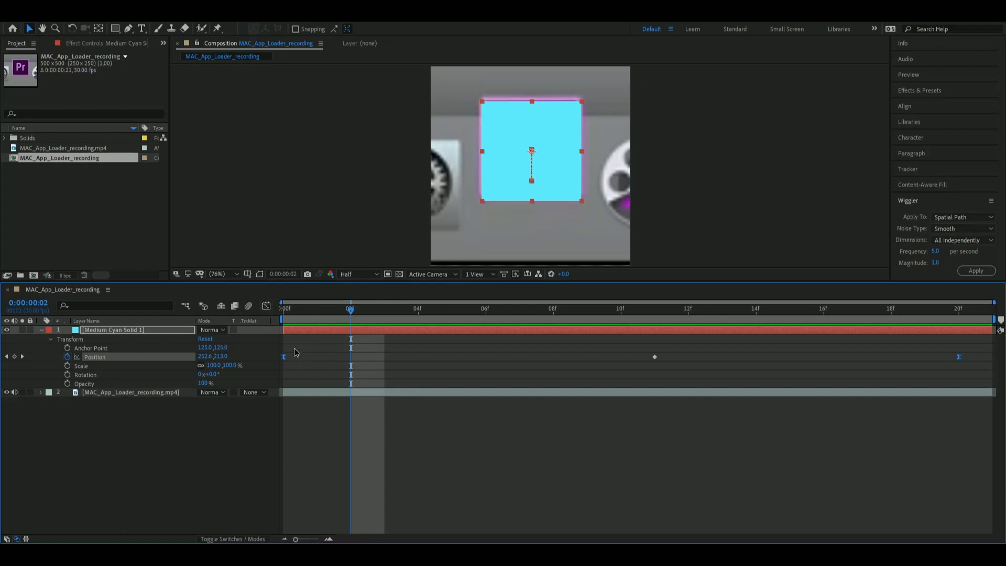
Step: In the position speed graph, join the middle keyframe's speeds at about 450 px/sec and lengthen the first and last keyframes' easing handles
left_click_drag(303, 338, 276, 366)
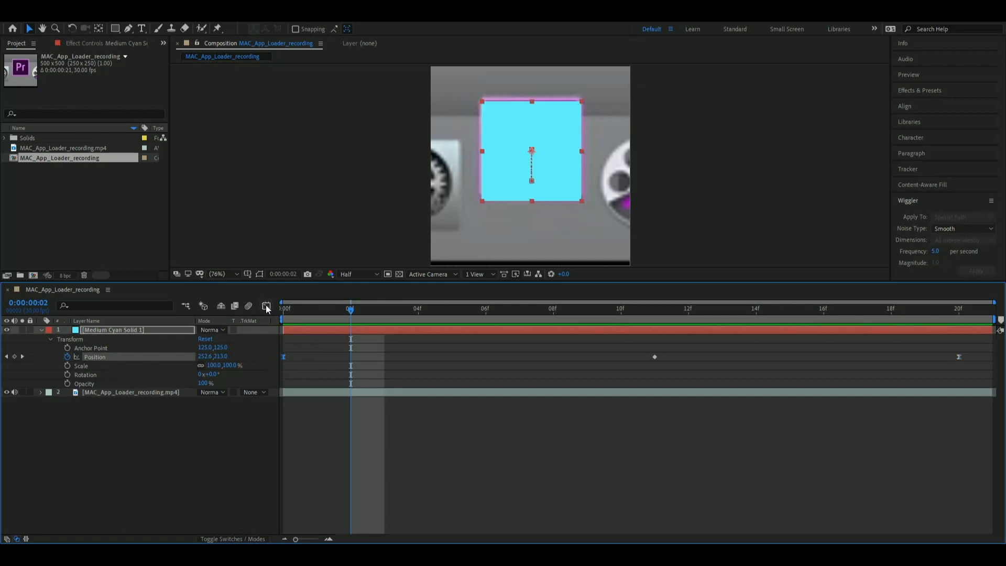
left_click(266, 306)
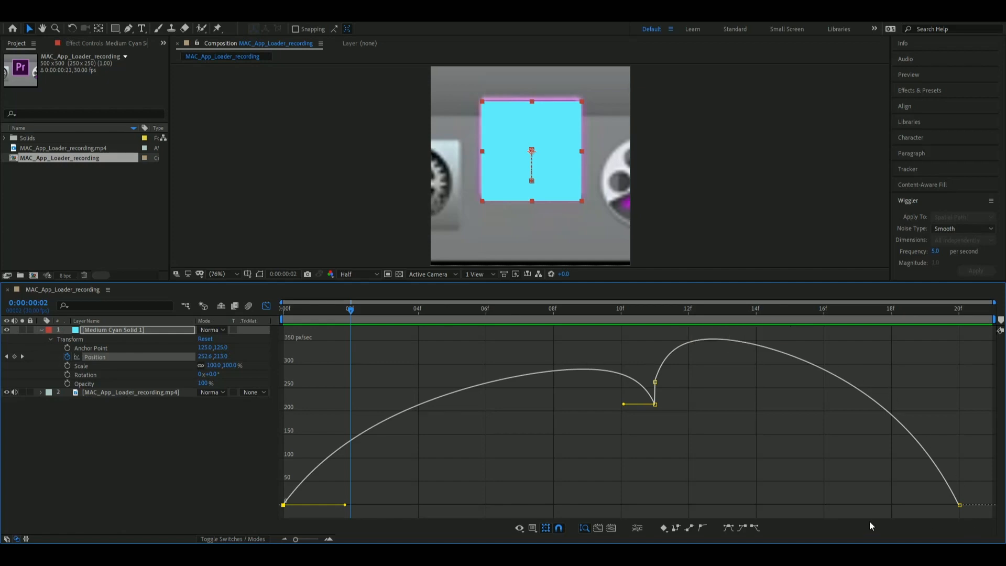
left_click_drag(655, 403, 606, 344)
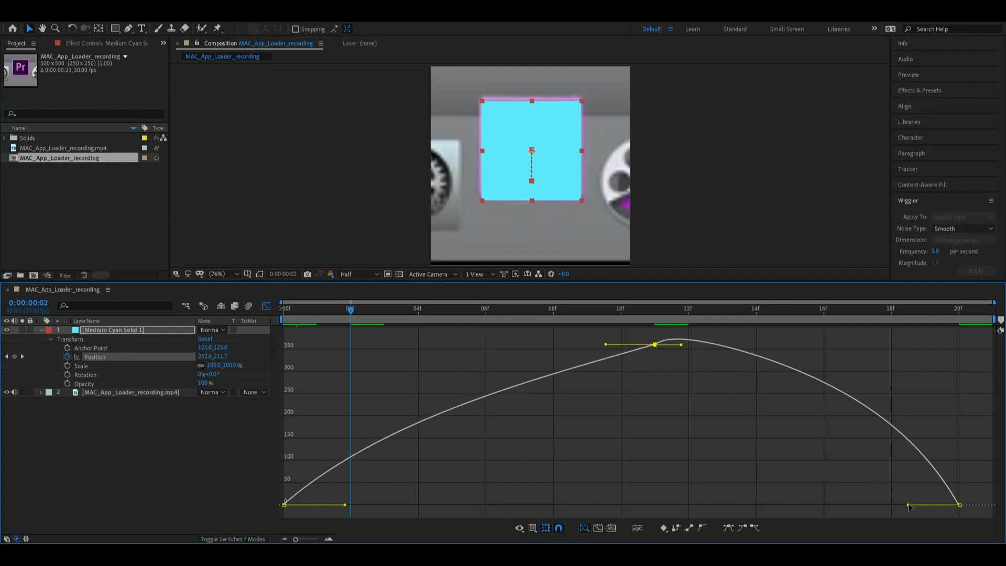
left_click_drag(905, 506, 881, 510)
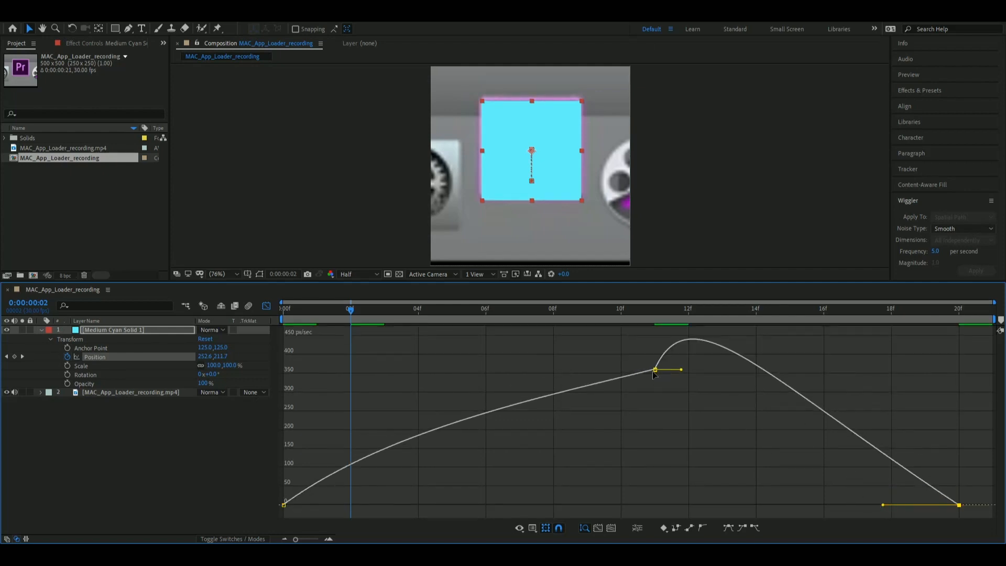
left_click_drag(655, 369, 656, 354)
left_click_drag(344, 506, 369, 504)
left_click_drag(653, 352, 656, 348)
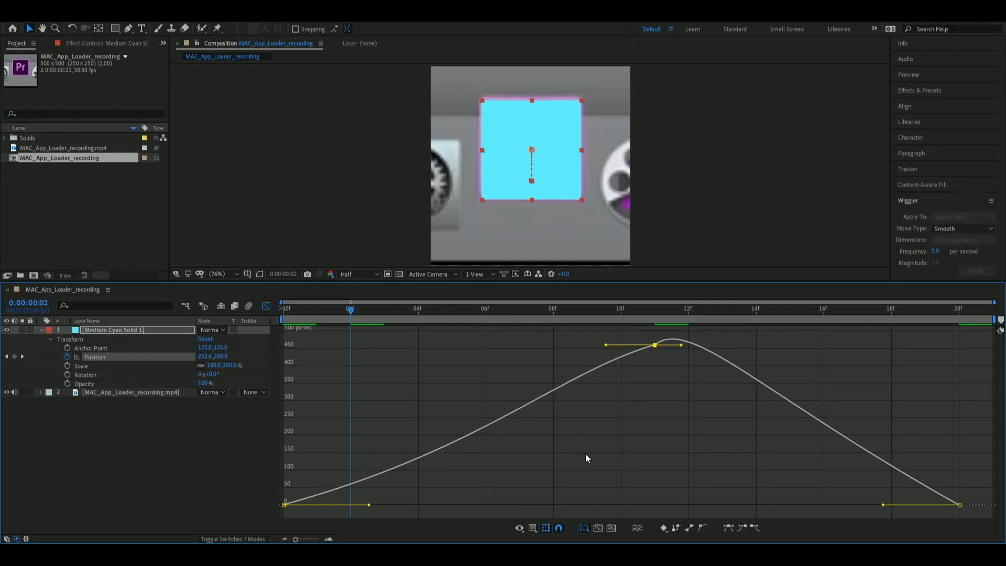
key("space")
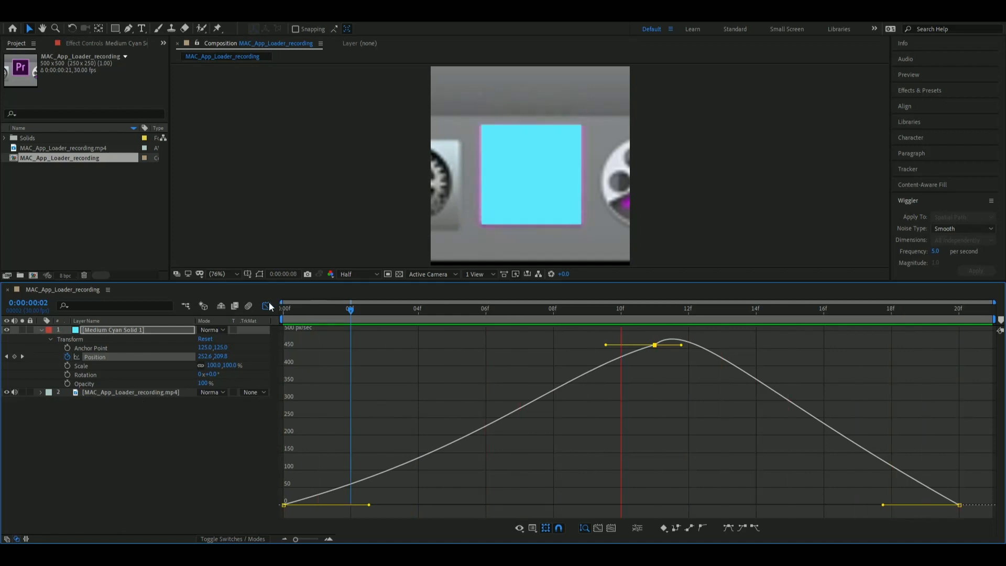
key("space")
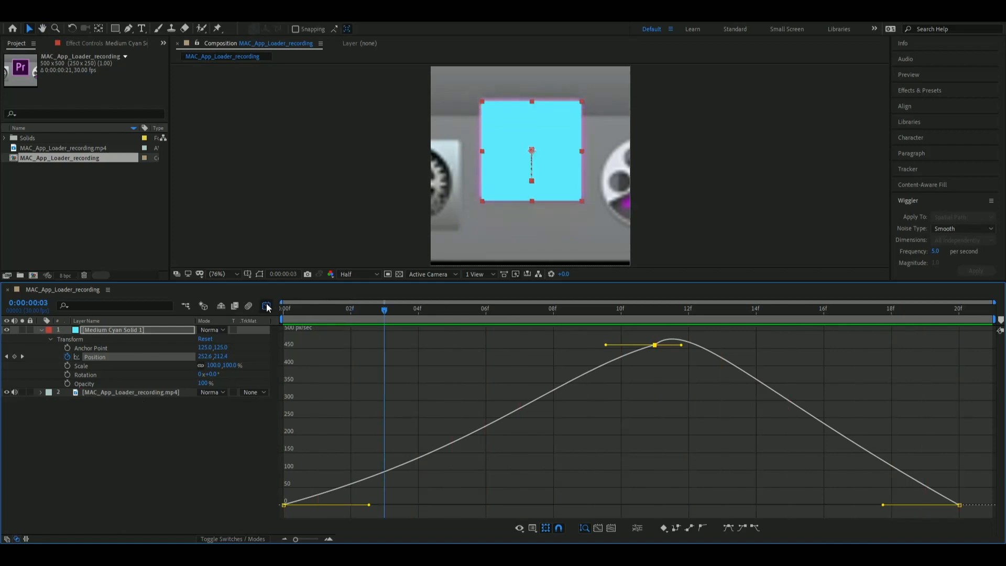
left_click(267, 307)
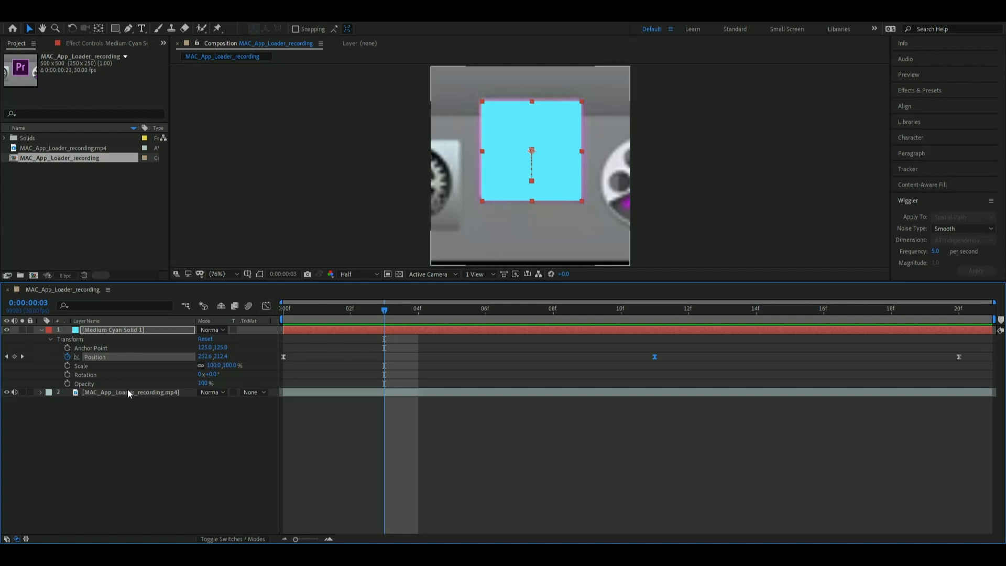
Step: Hide the reference recording layer and preview the solid's bounce on its own
left_click(7, 392)
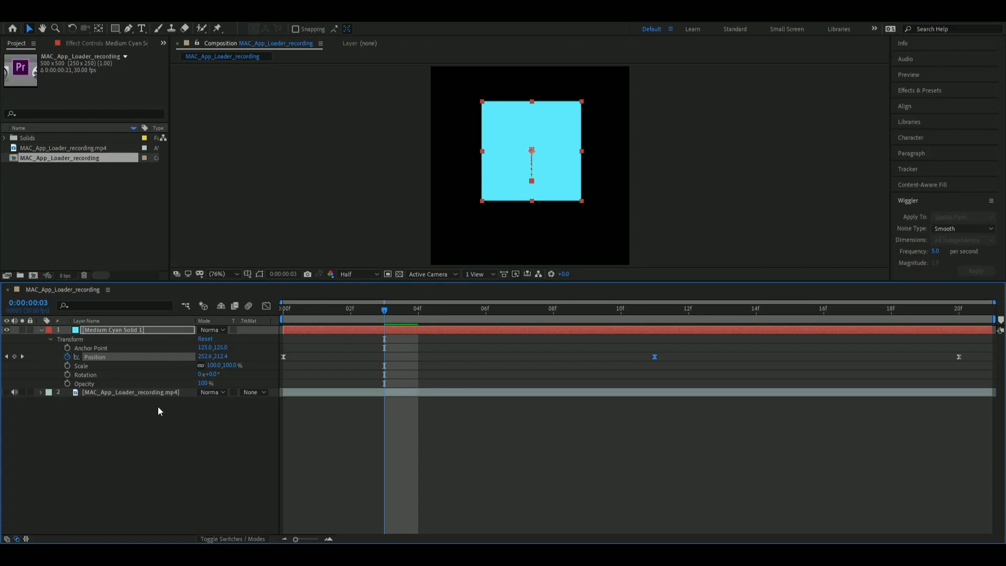
key("space")
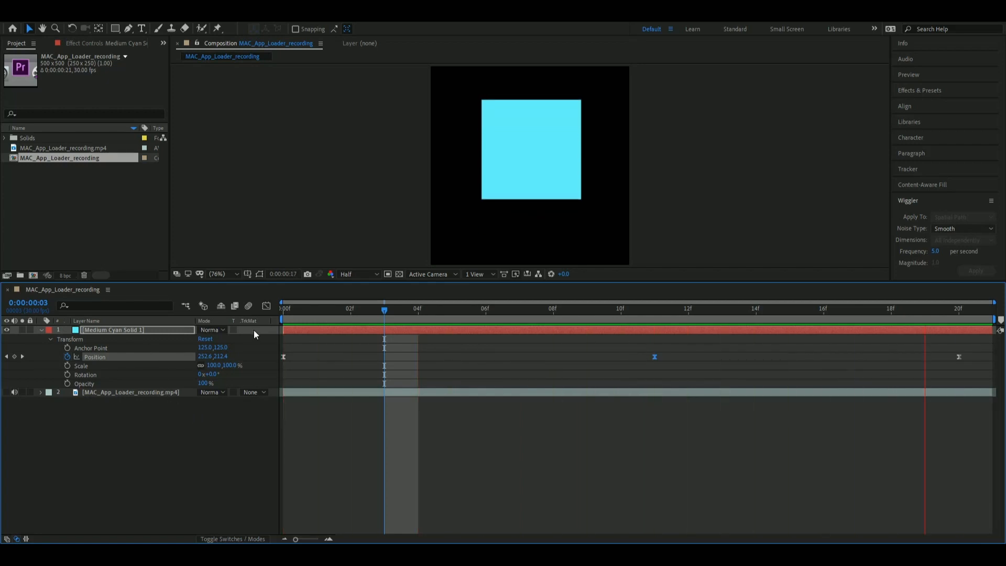
left_click_drag(367, 309, 578, 310)
left_click_drag(435, 308, 390, 310)
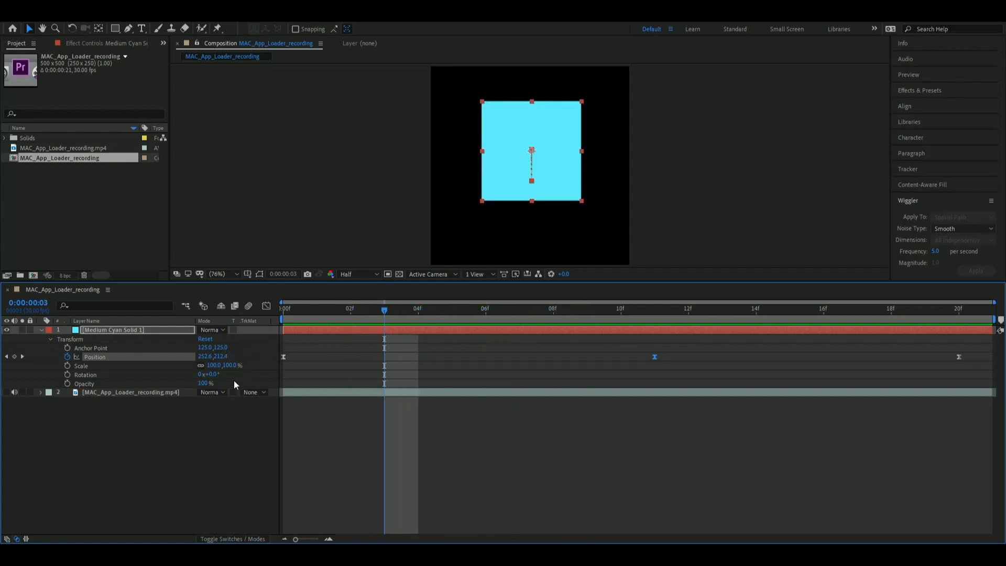
left_click(212, 539)
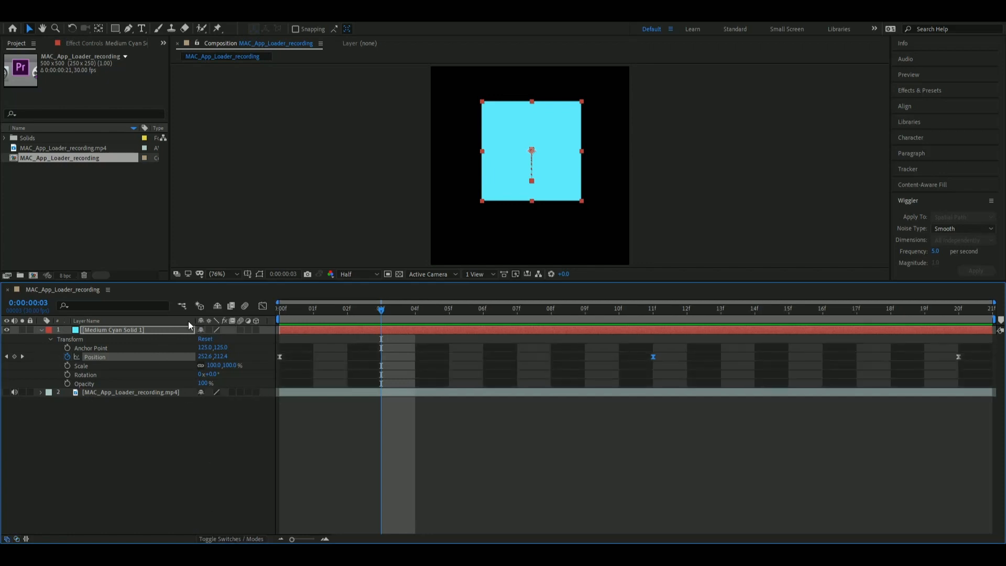
left_click(212, 538)
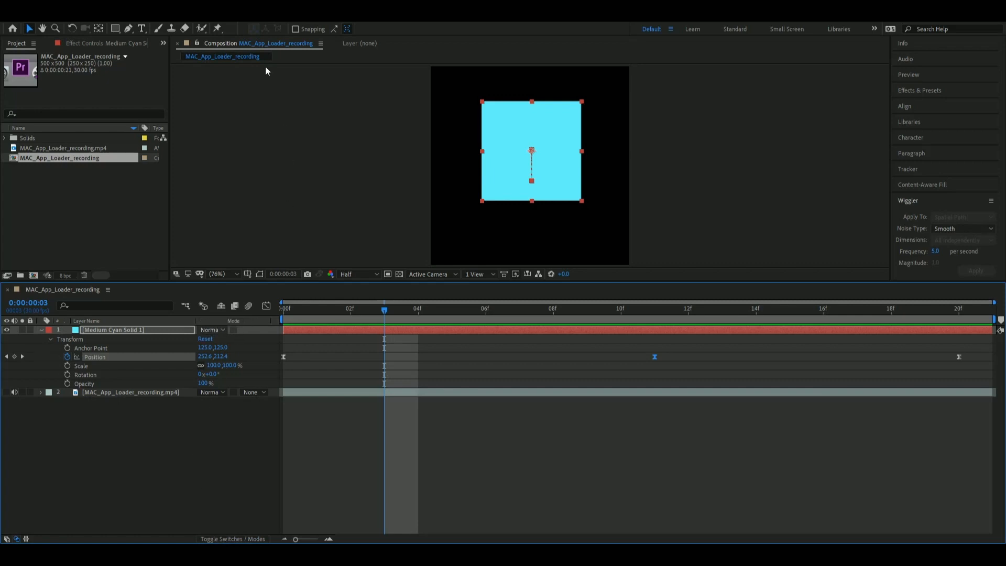
Step: Enable motion blur on the cyan solid layer and for the whole composition
left_click(200, 429)
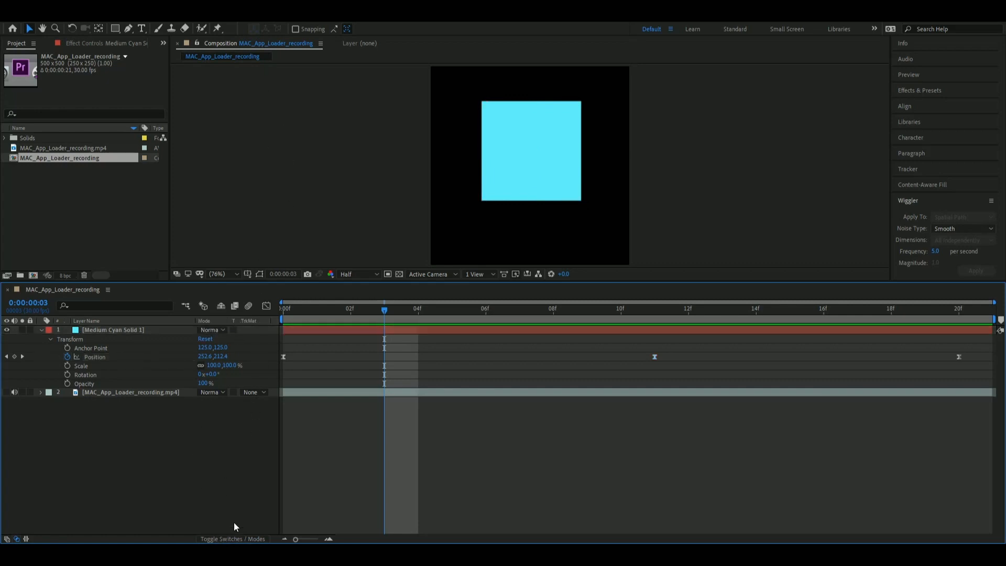
left_click(209, 538)
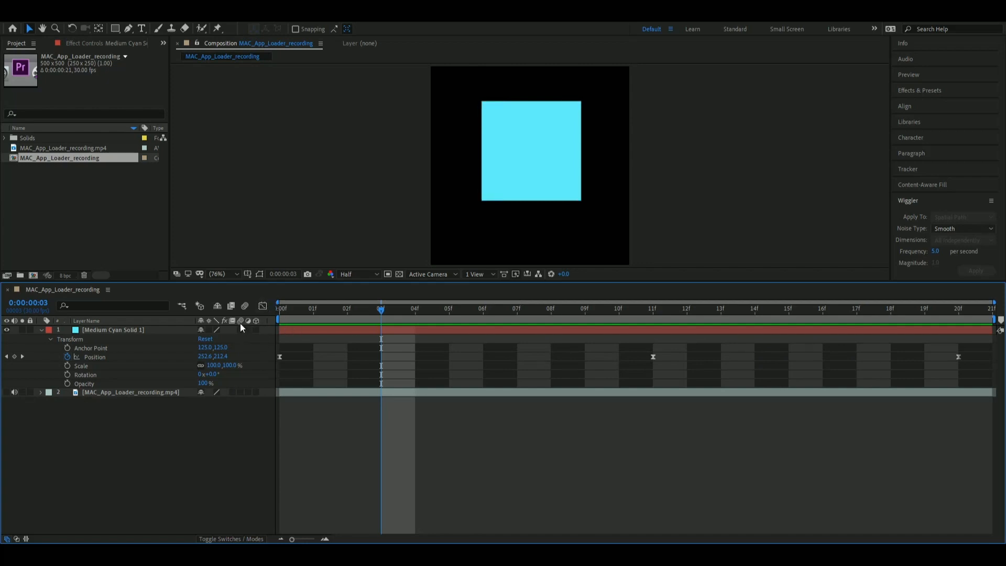
left_click(125, 330)
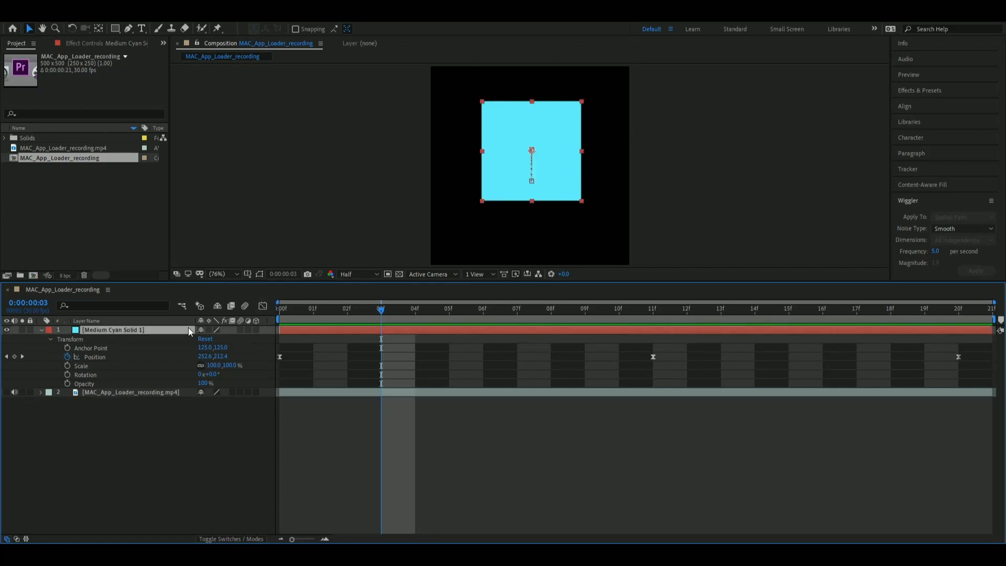
left_click(240, 330)
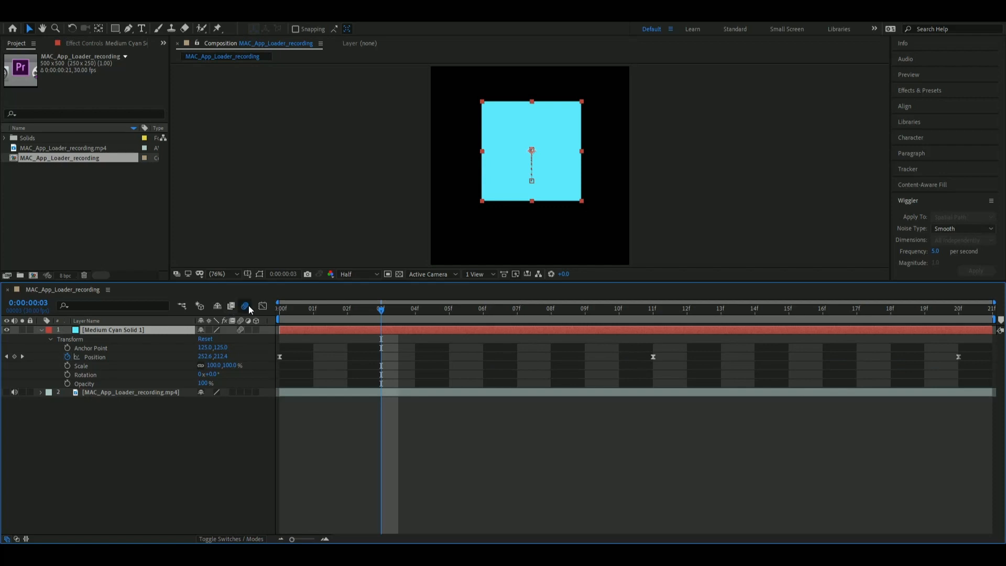
left_click(245, 306)
Step: Preview the motion-blurred bounce and compare frame 11 with the composition's motion blur off and on
key("space")
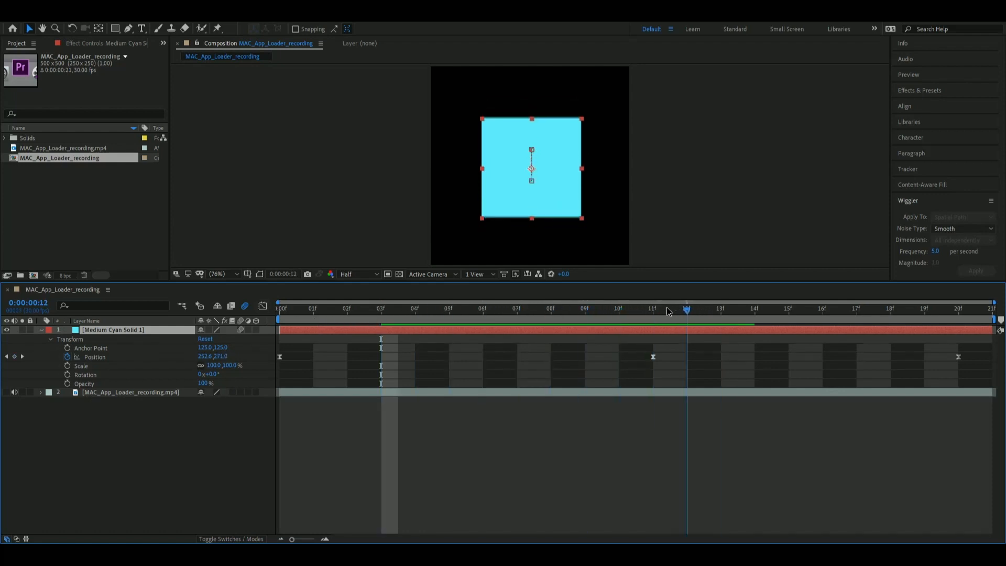
key("space")
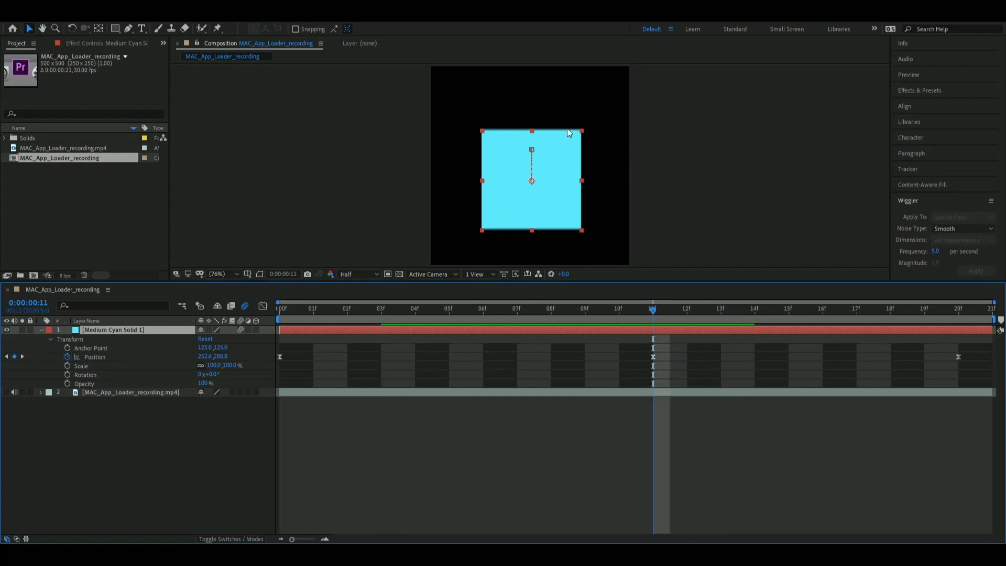
left_click(243, 307)
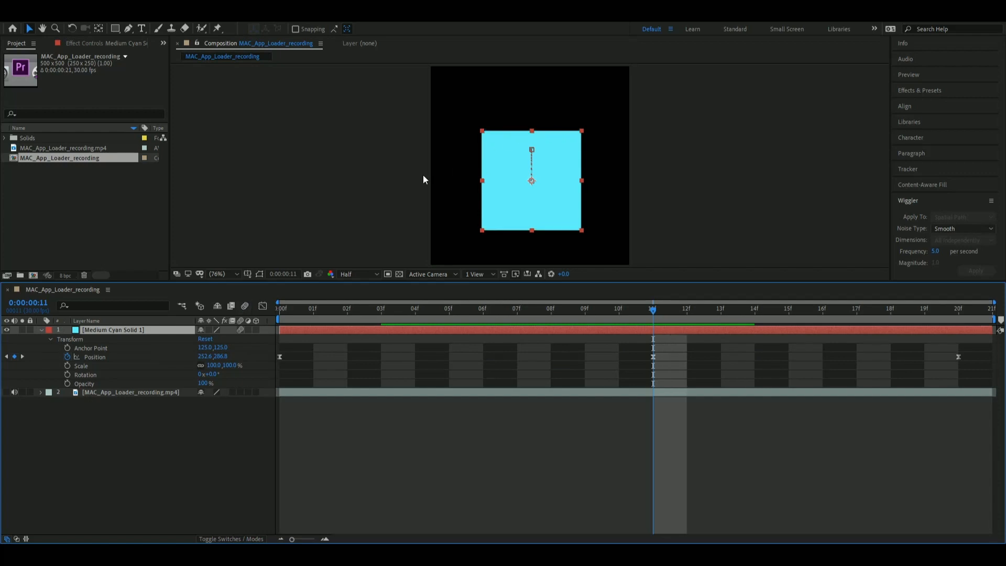
left_click(244, 307)
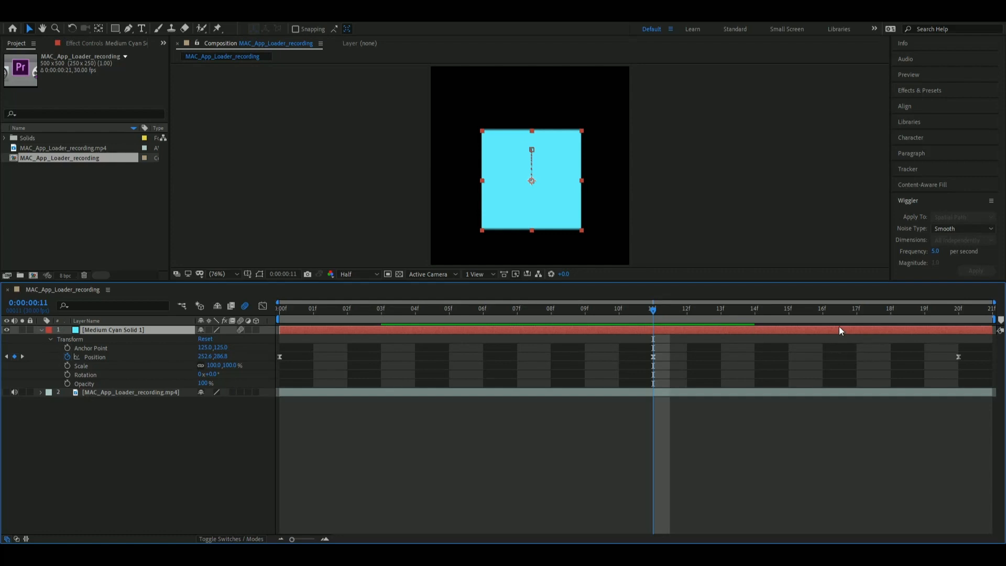
Step: Try moving the last position keyframe to frame 13 and the first one close to the middle to exaggerate the blur, returning the first to frame 0
left_click(958, 357)
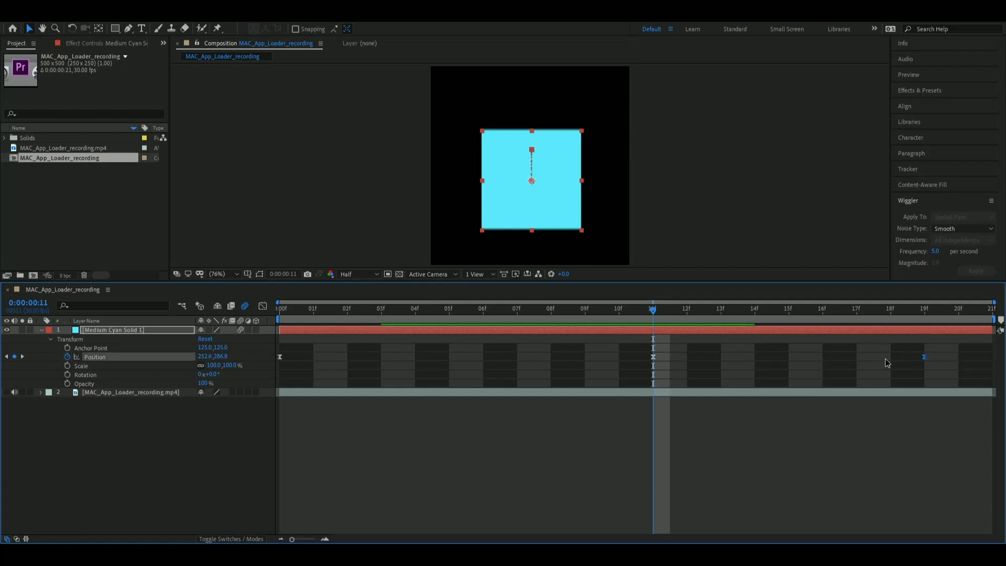
left_click_drag(885, 358, 735, 361)
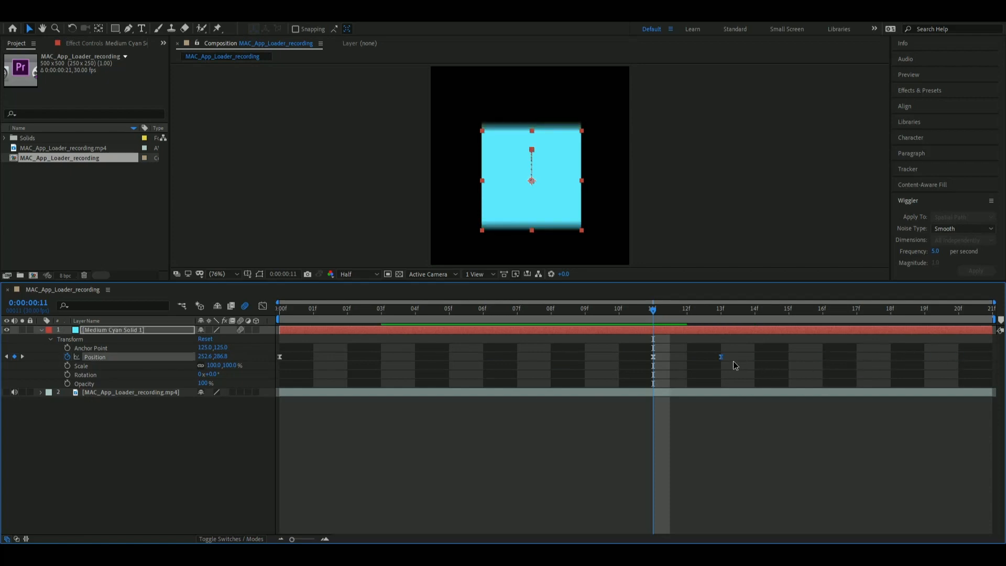
left_click_drag(280, 357, 554, 357)
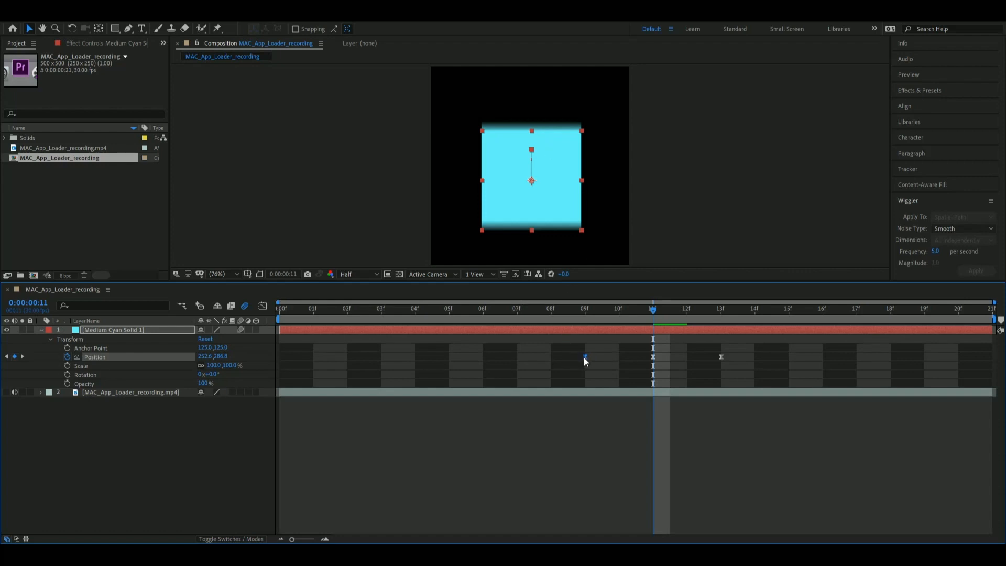
left_click_drag(482, 362, 285, 360)
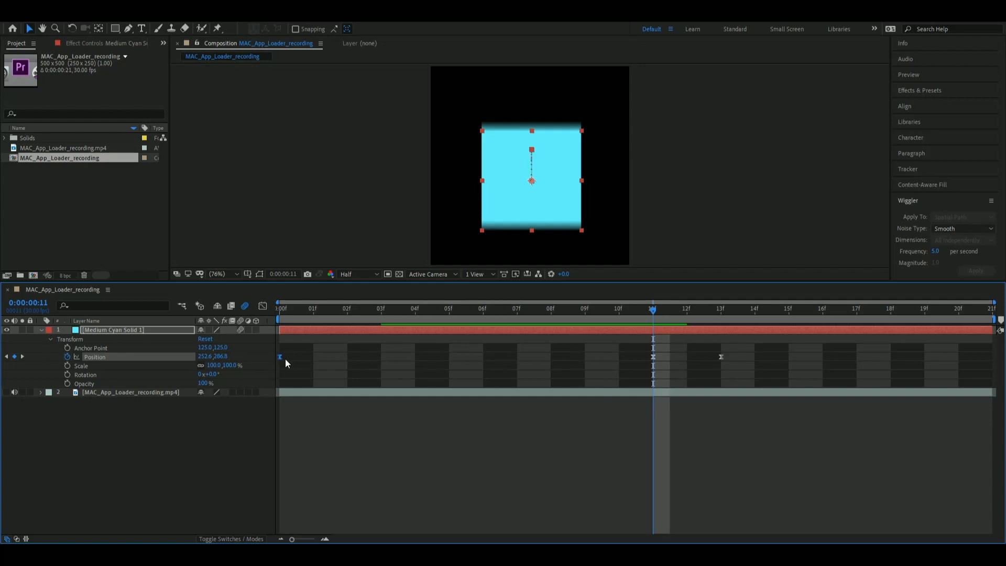
Step: Move the last position keyframe to frame 21 and preview the bounce
left_click_drag(721, 358, 991, 357)
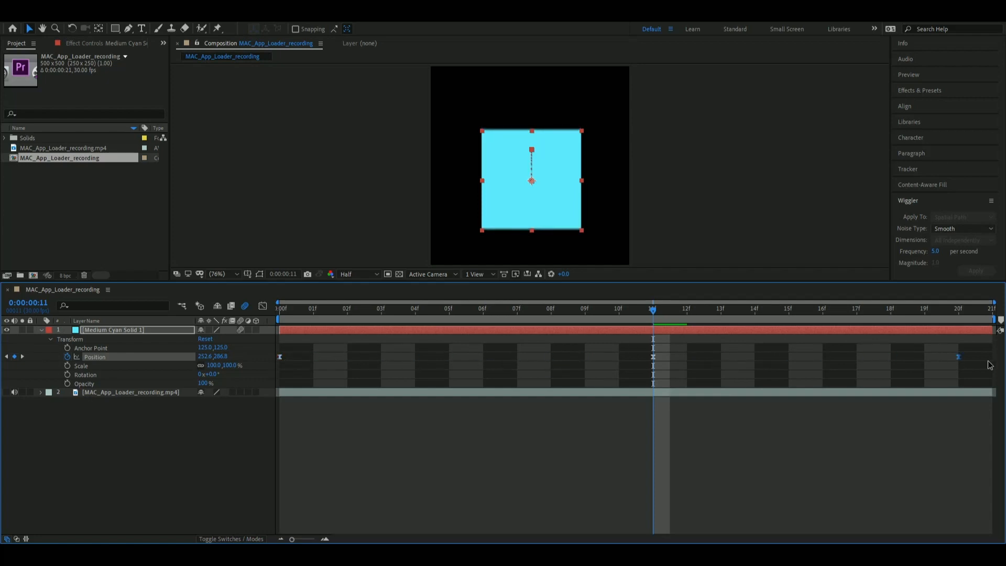
key("space")
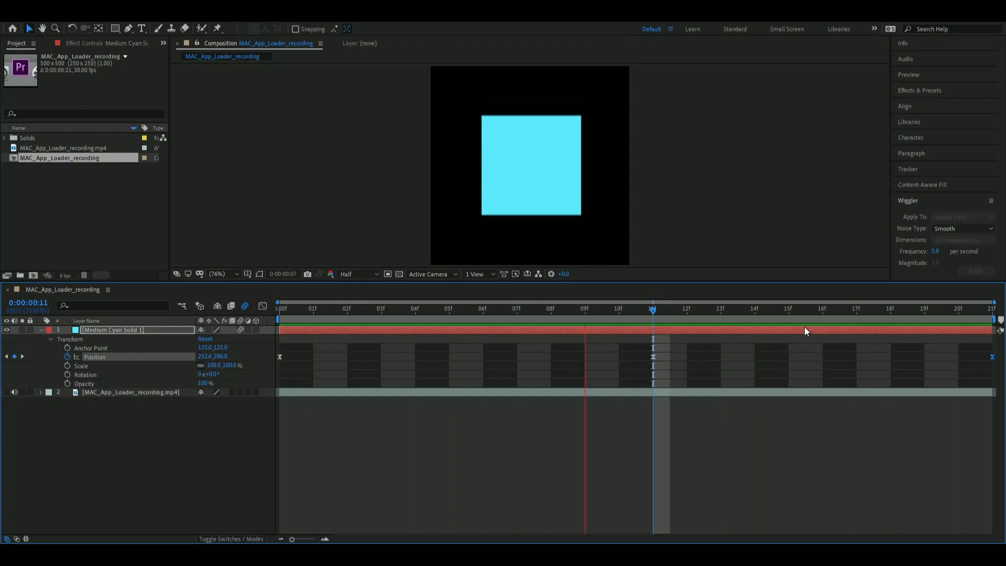
key("space")
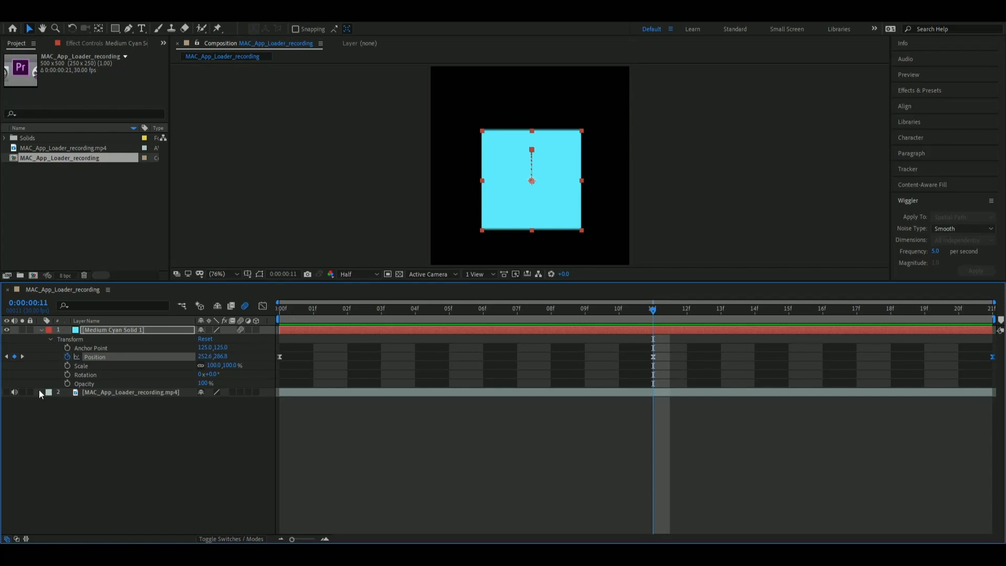
Step: Briefly show the reference recording layer for comparison, hide it, and play the solid's bounce on its own
left_click(6, 392)
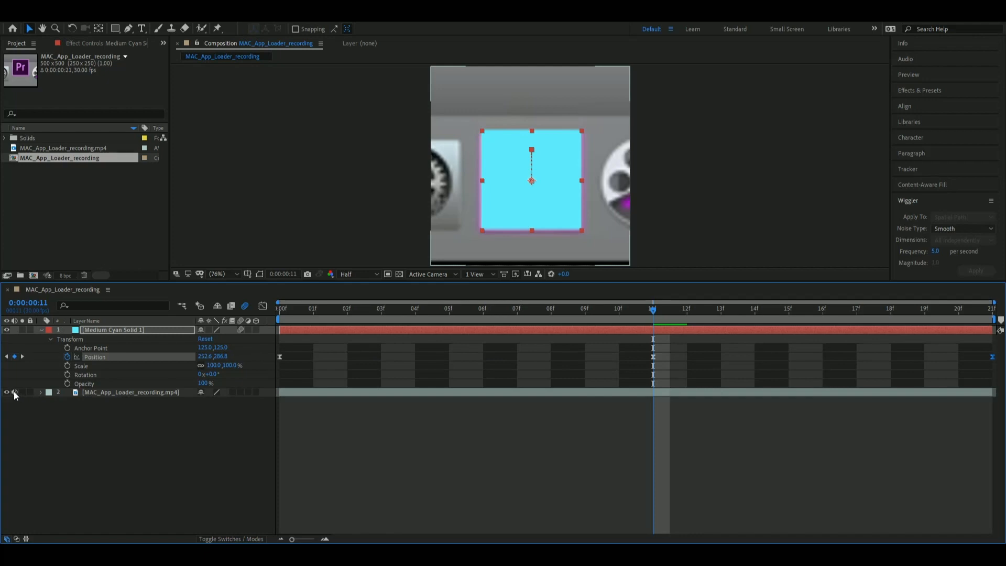
left_click(6, 393)
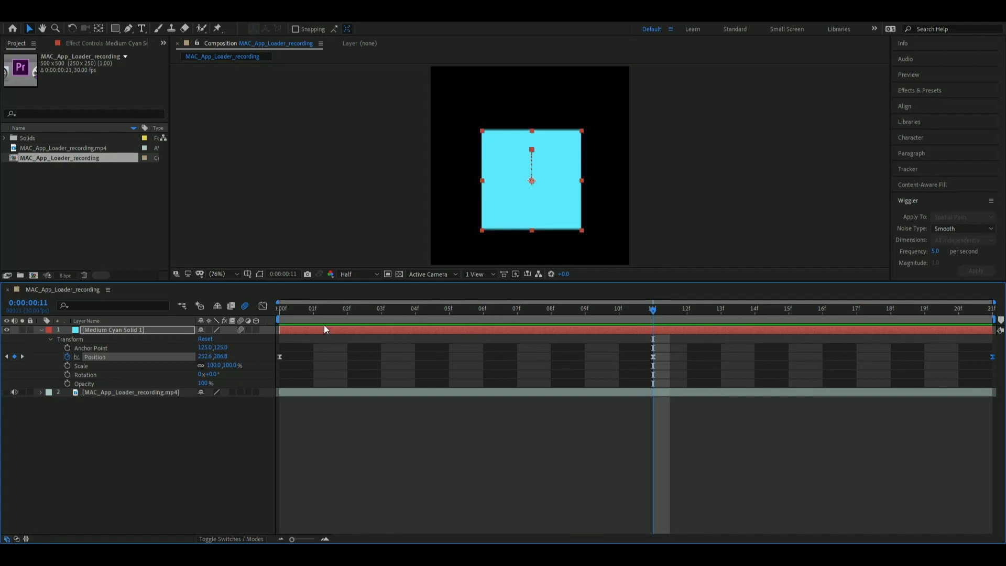
key("space")
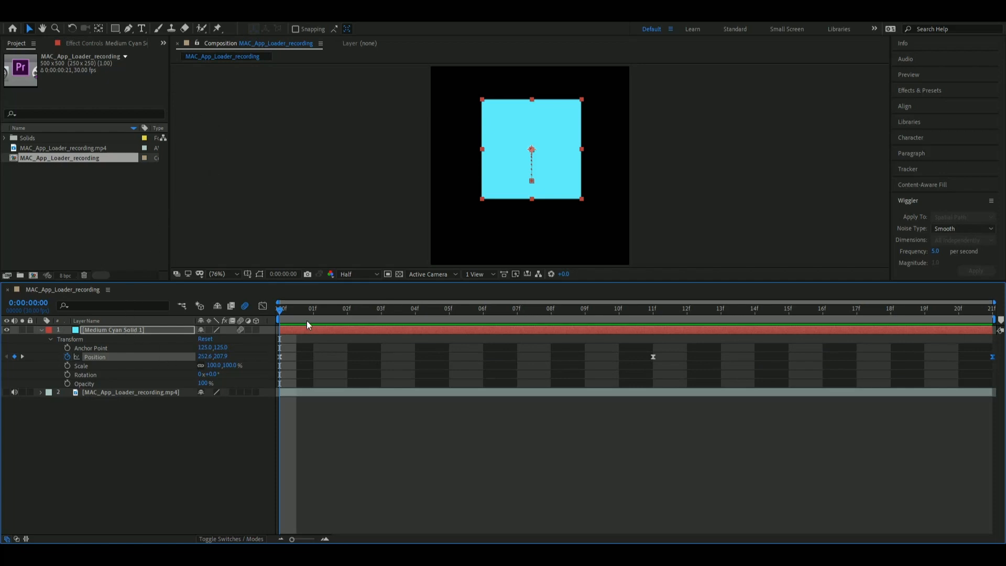
key("space")
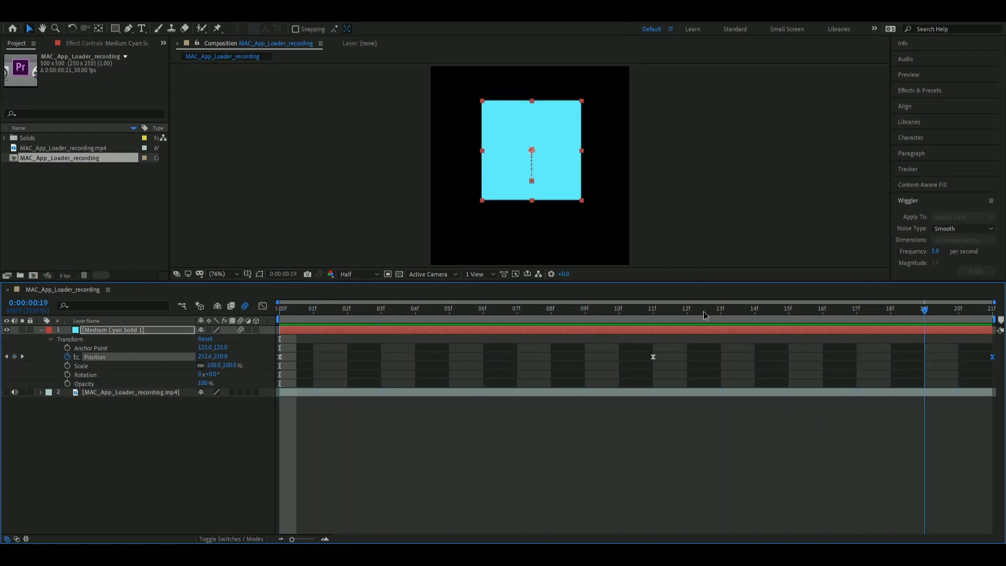
left_click(278, 315)
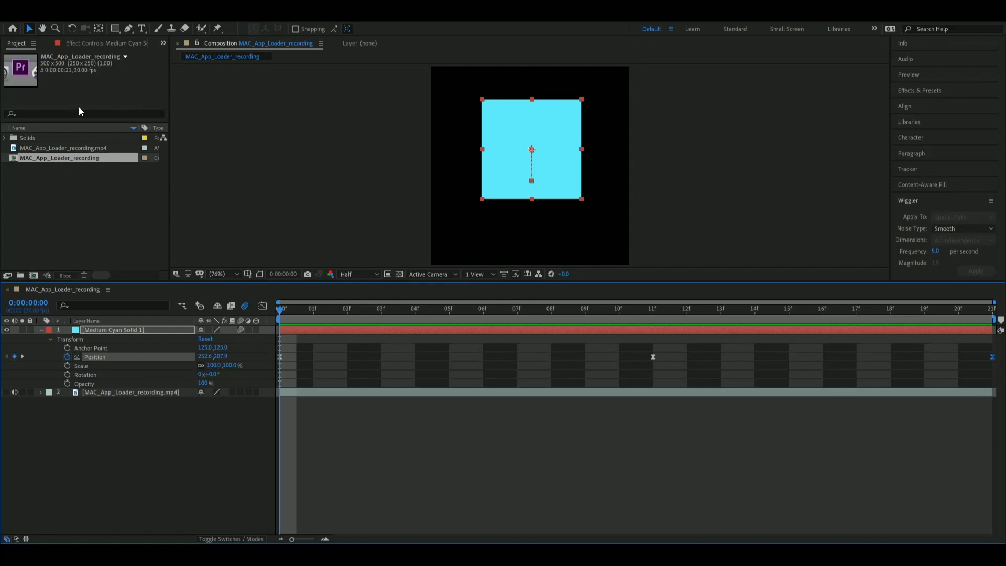
Step: Add the composition to the render queue with custom Best Settings, QuickTime output and MAC_App_Loader_recording.mov as the output file
key("ctrl+m")
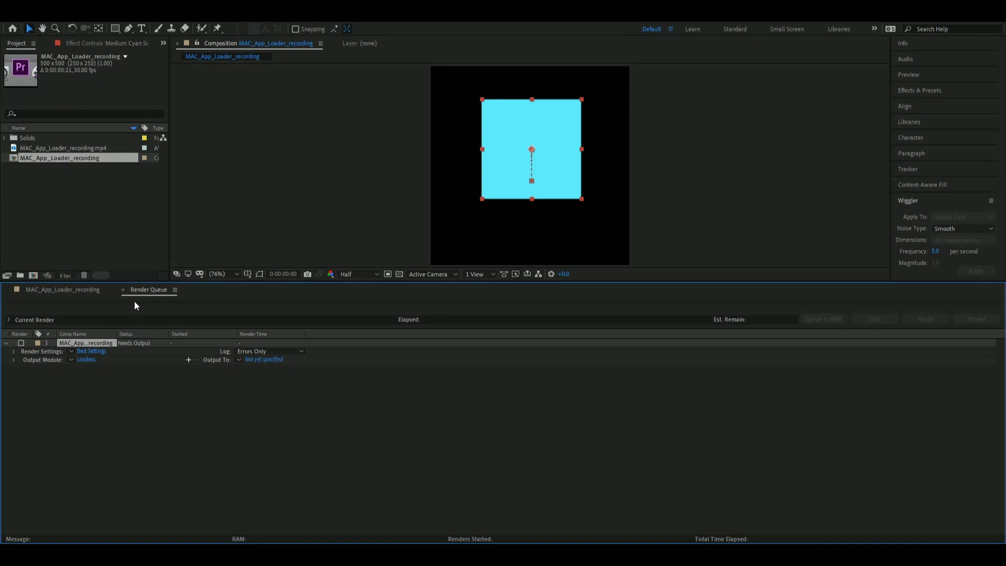
left_click(102, 350)
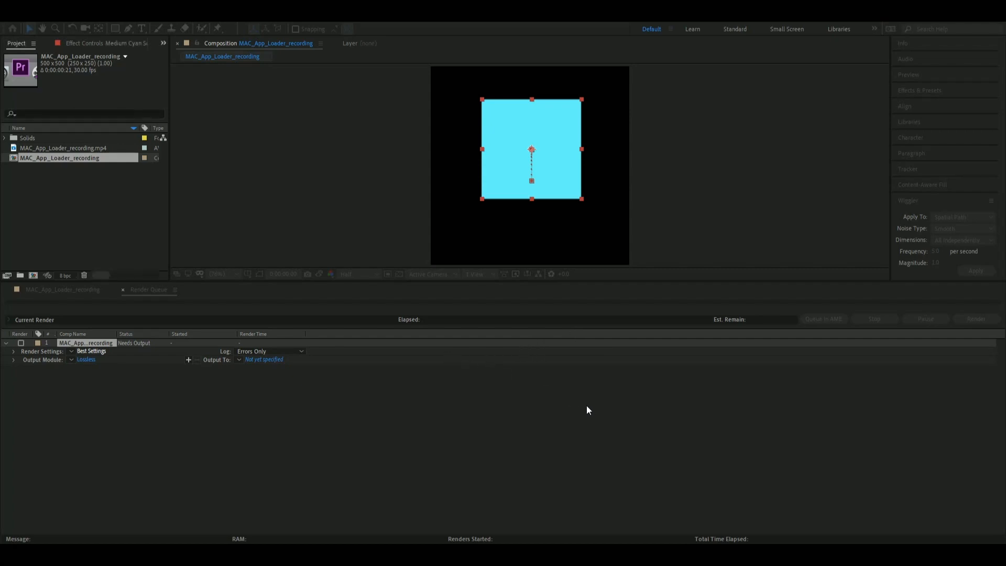
left_click(86, 360)
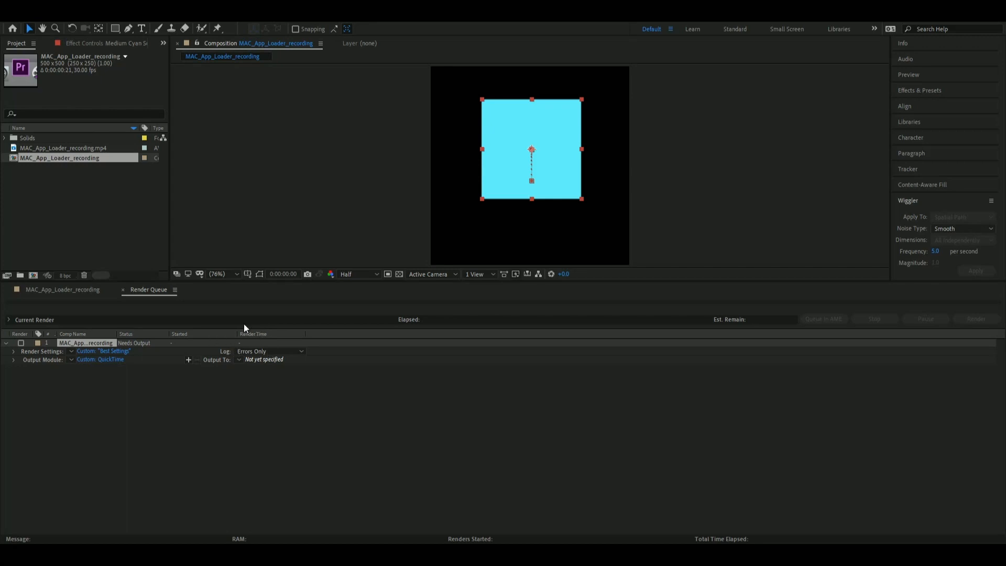
left_click(546, 384)
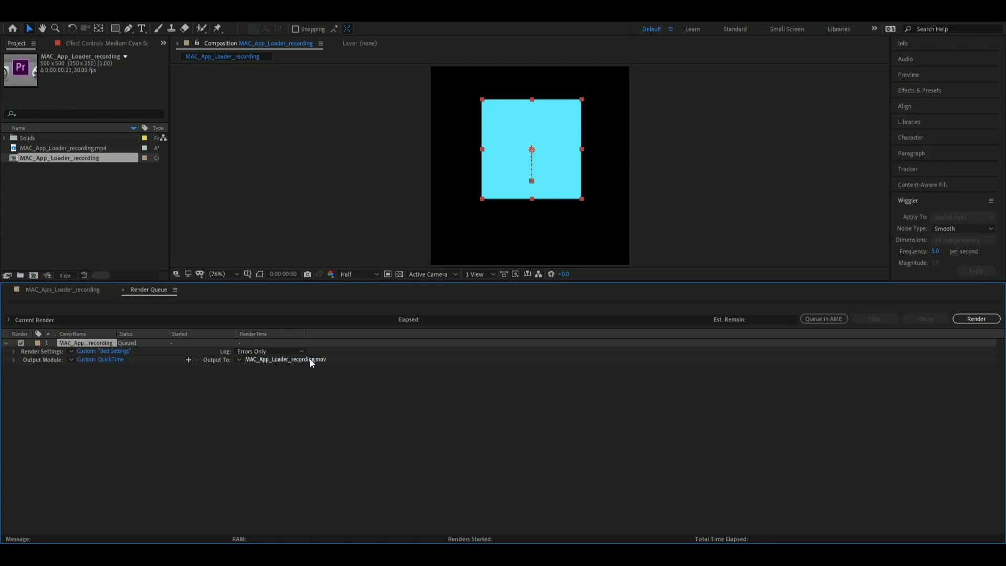
Step: Check the composition's timeline and render the queued item
left_click(69, 286)
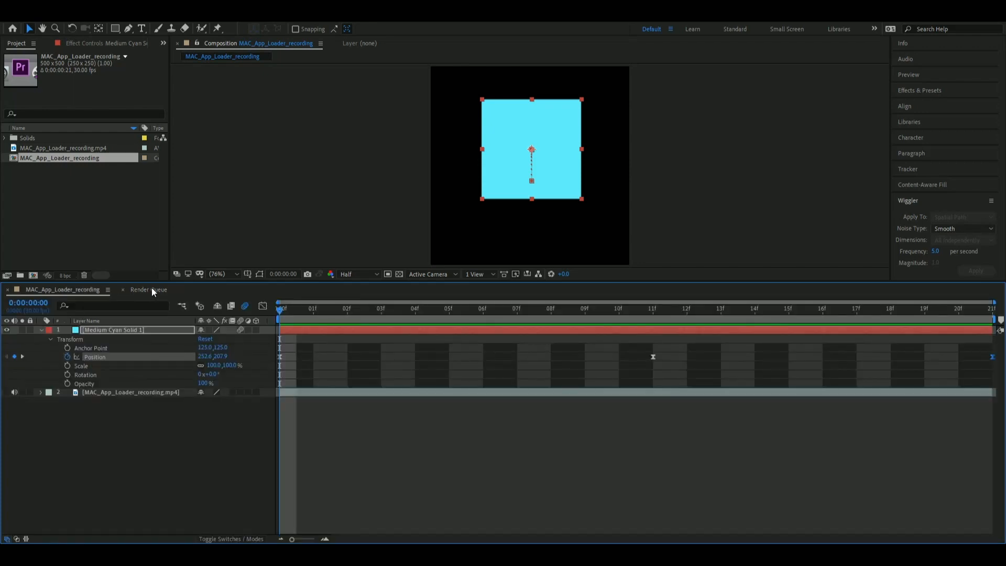
left_click(152, 290)
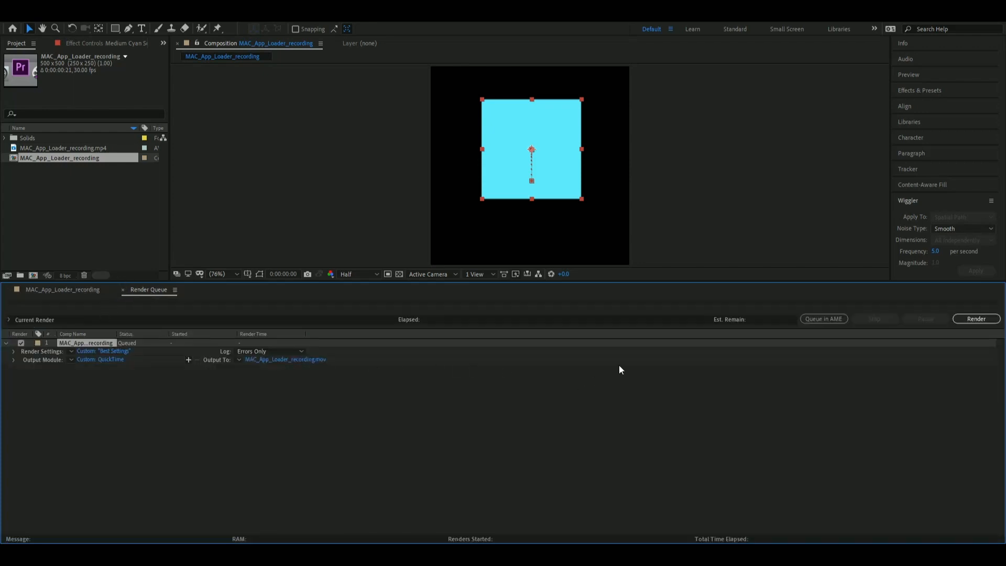
left_click(963, 320)
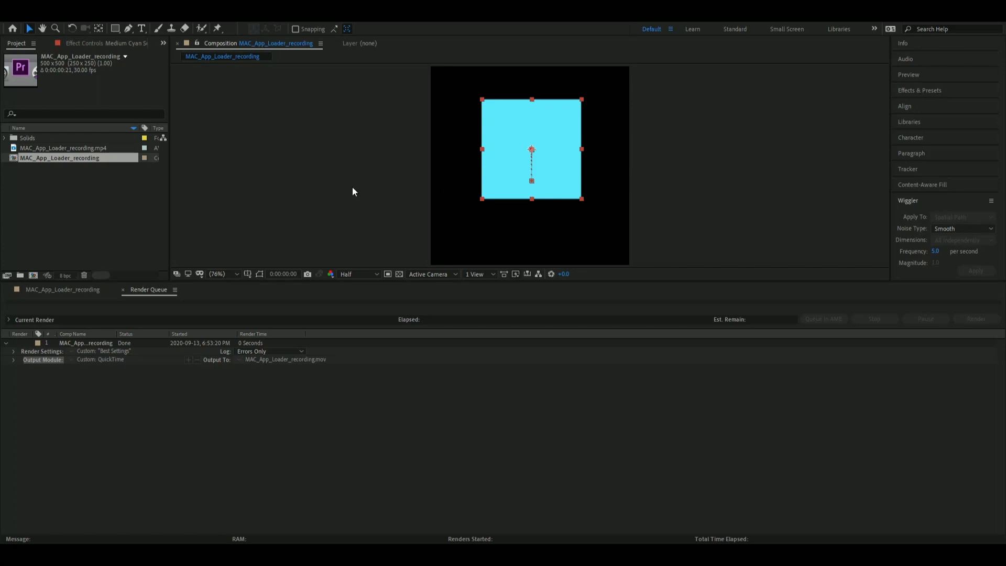
Step: Import the rendered MAC_App_Loader_recording.mov and play it in the footage viewer, closing the viewer when done
left_click(84, 208)
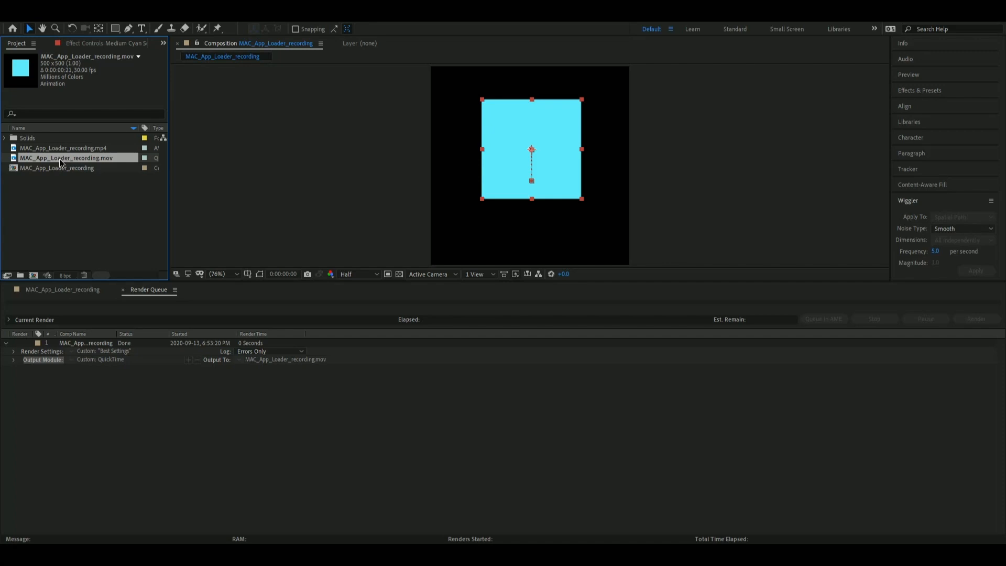
double_click(65, 157)
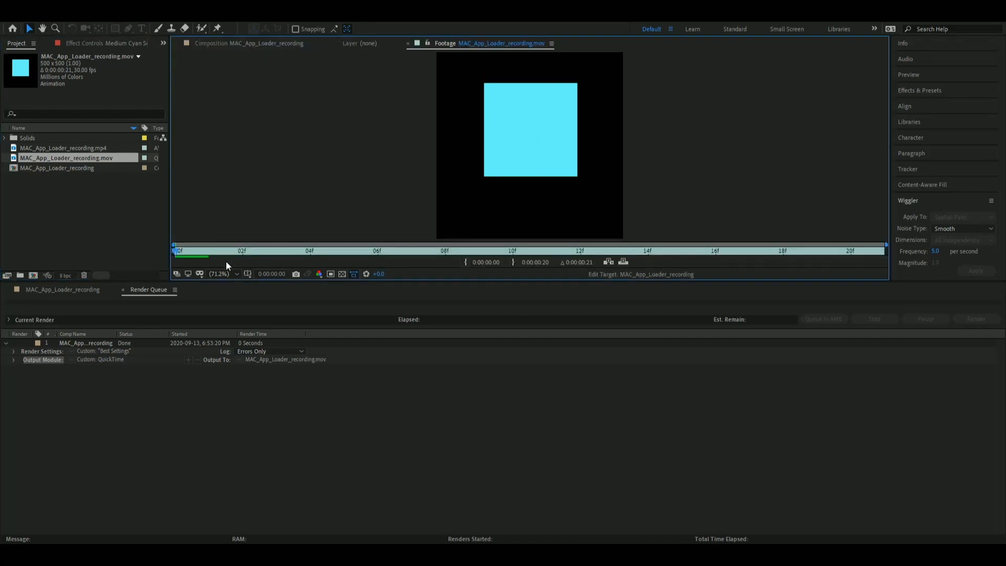
key("space")
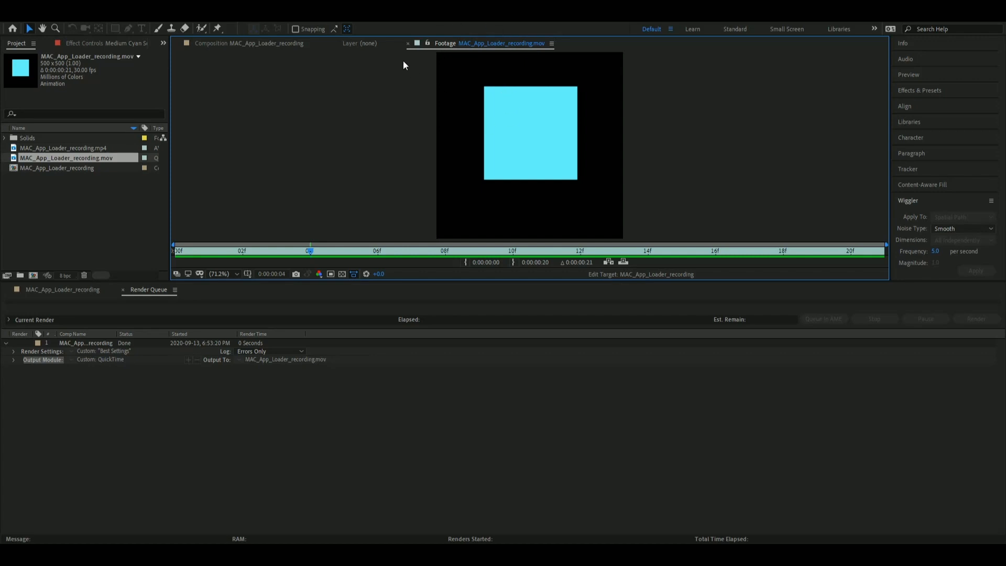
left_click(407, 43)
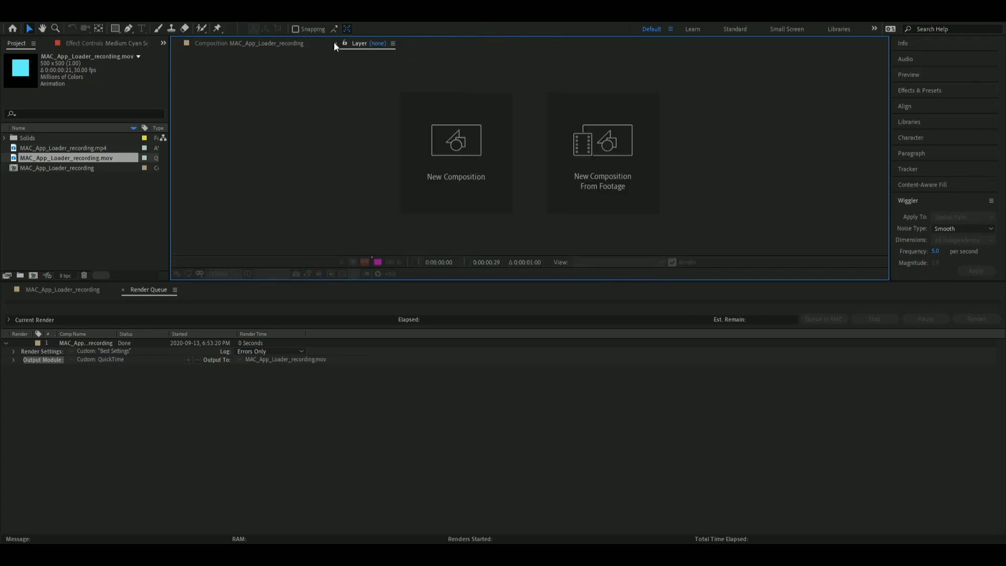
left_click(334, 43)
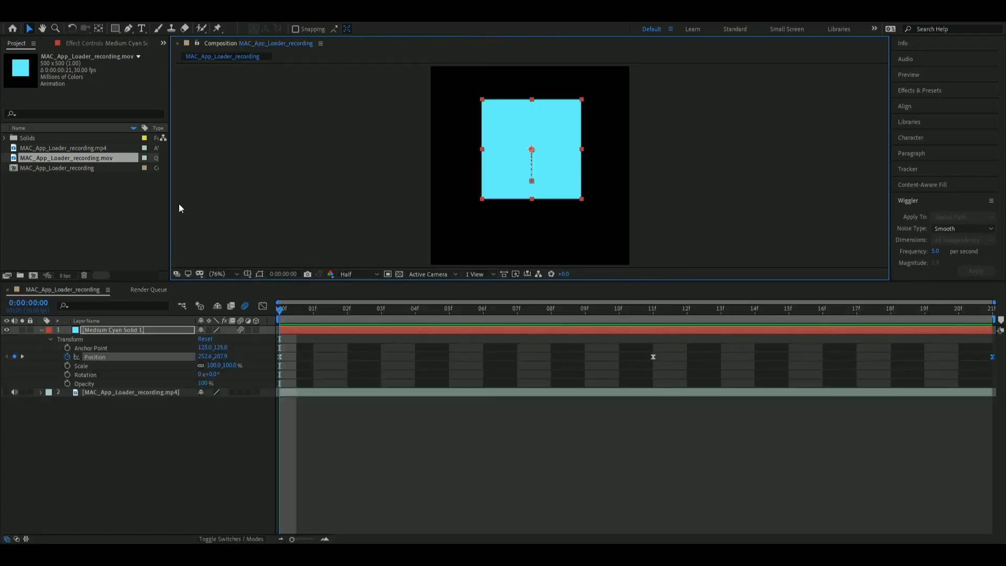
Step: Create a new composition from MAC_App_Loader_recording.mov, preview it, and return to the original composition
left_click(88, 159)
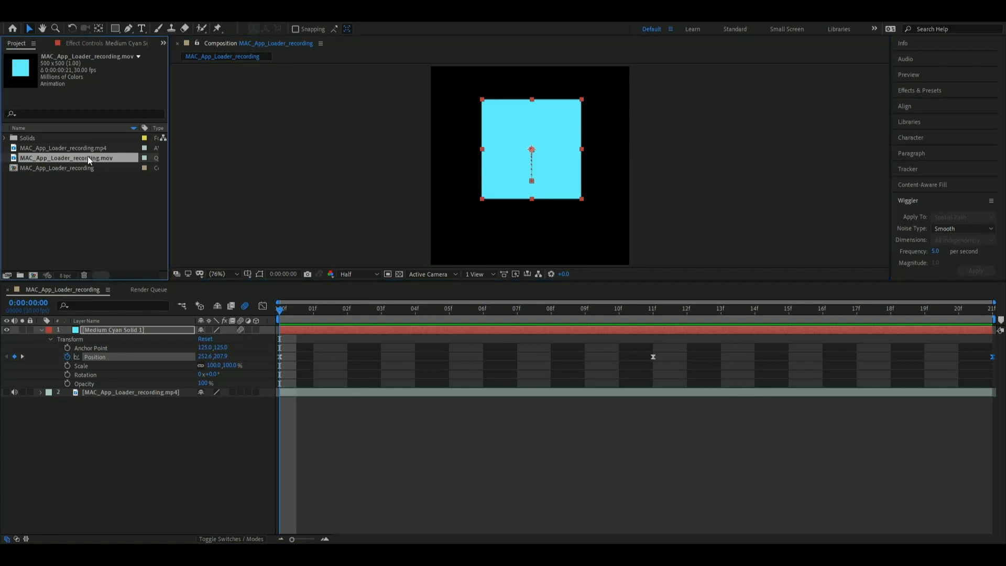
left_click(181, 188)
key("space")
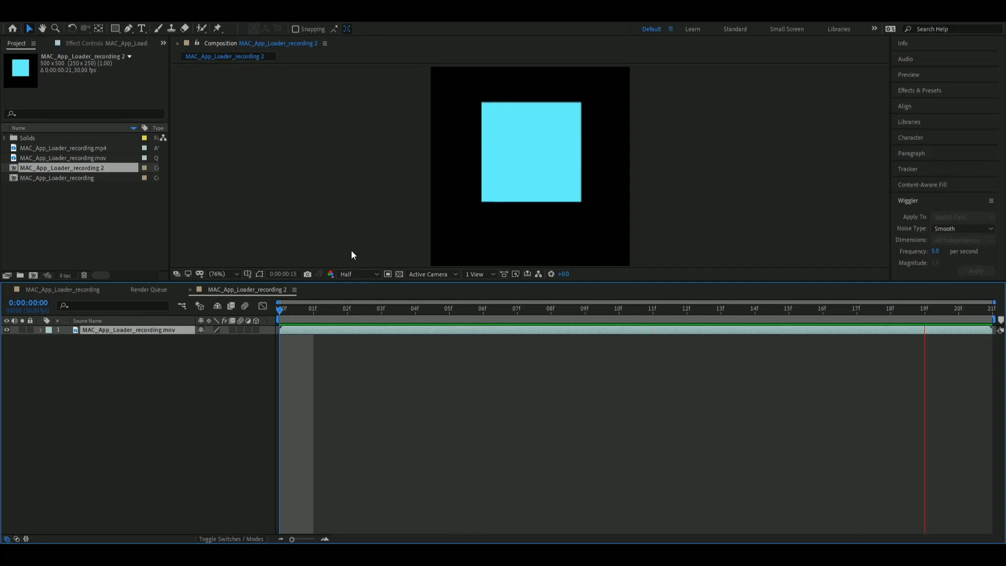
key("space")
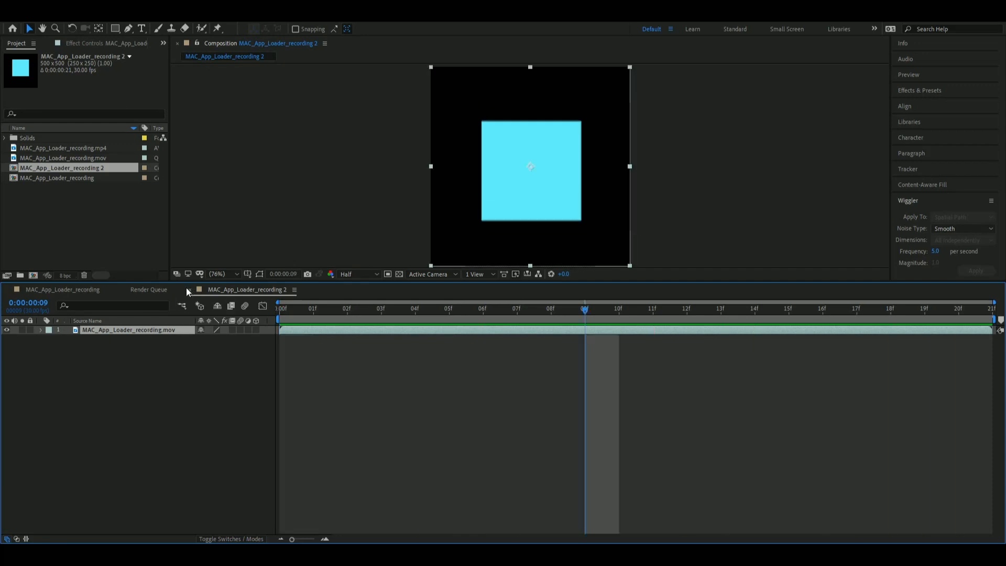
left_click(190, 289)
left_click(95, 291)
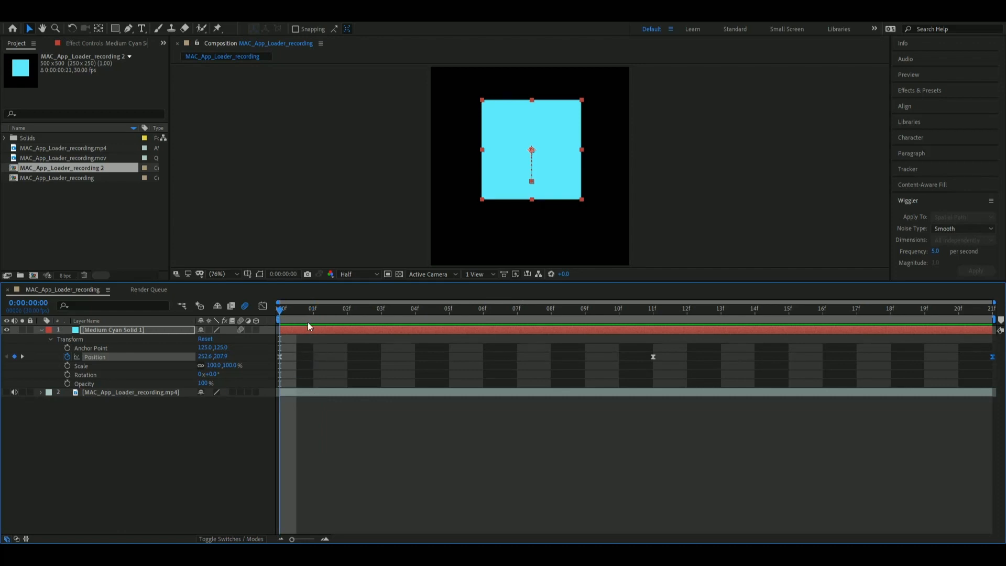
Step: Preview the solid's bounce, show the reference recording layer, and play the two together
key("space")
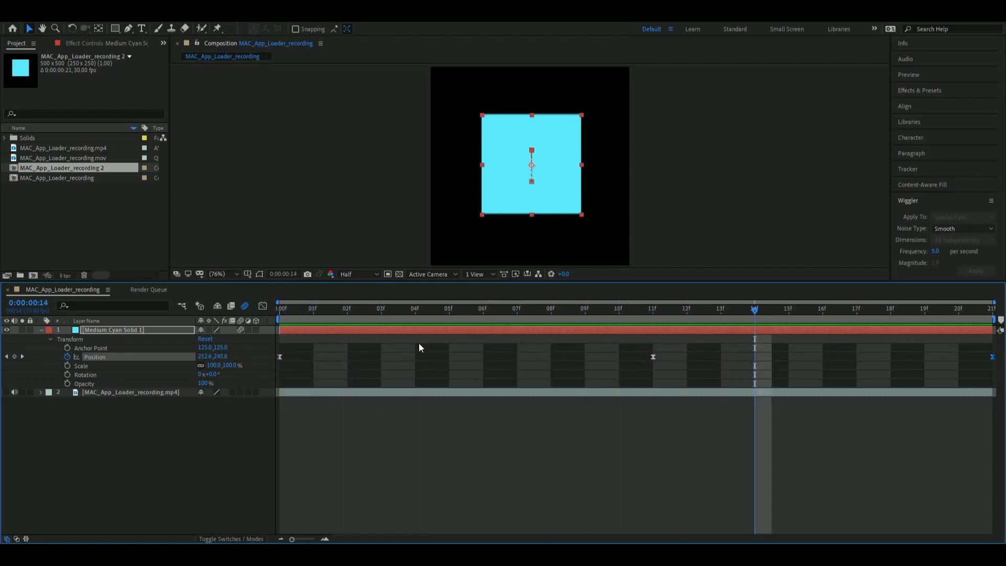
left_click(6, 392)
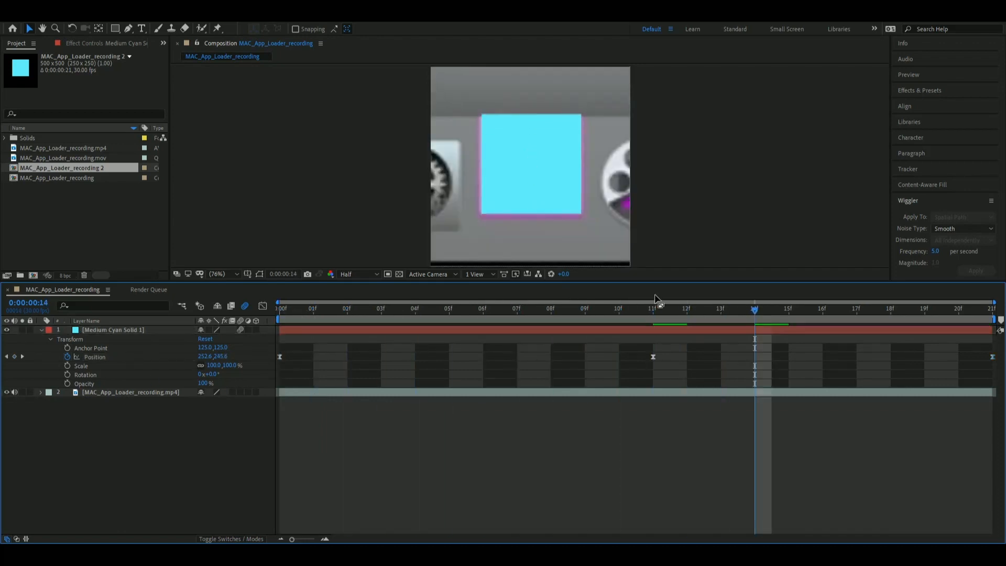
key("space")
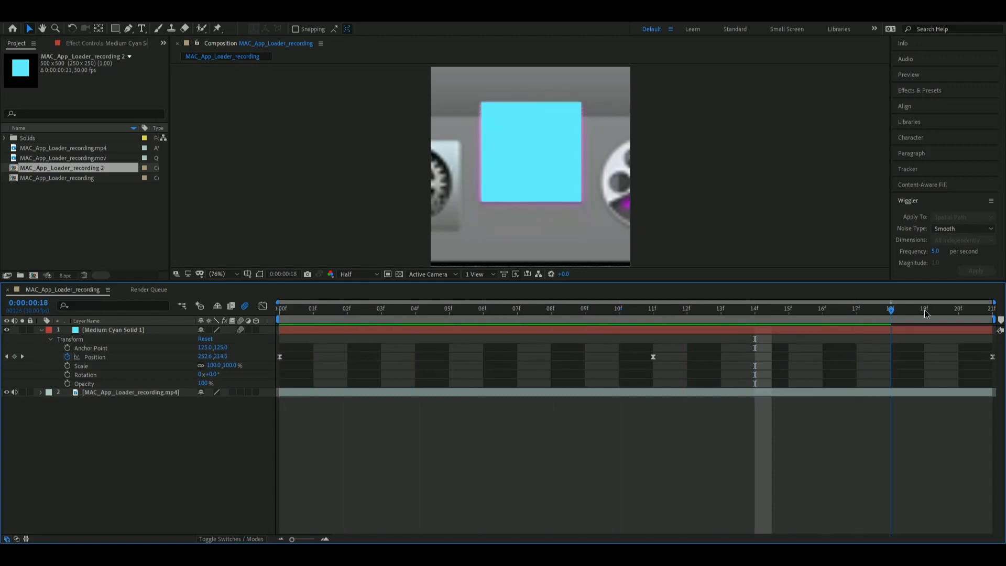
key("Home")
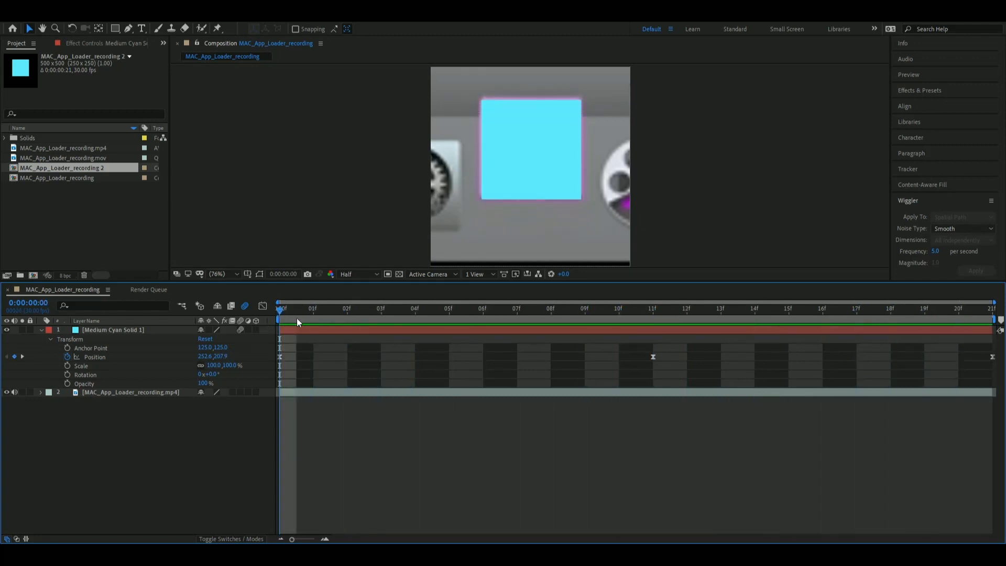